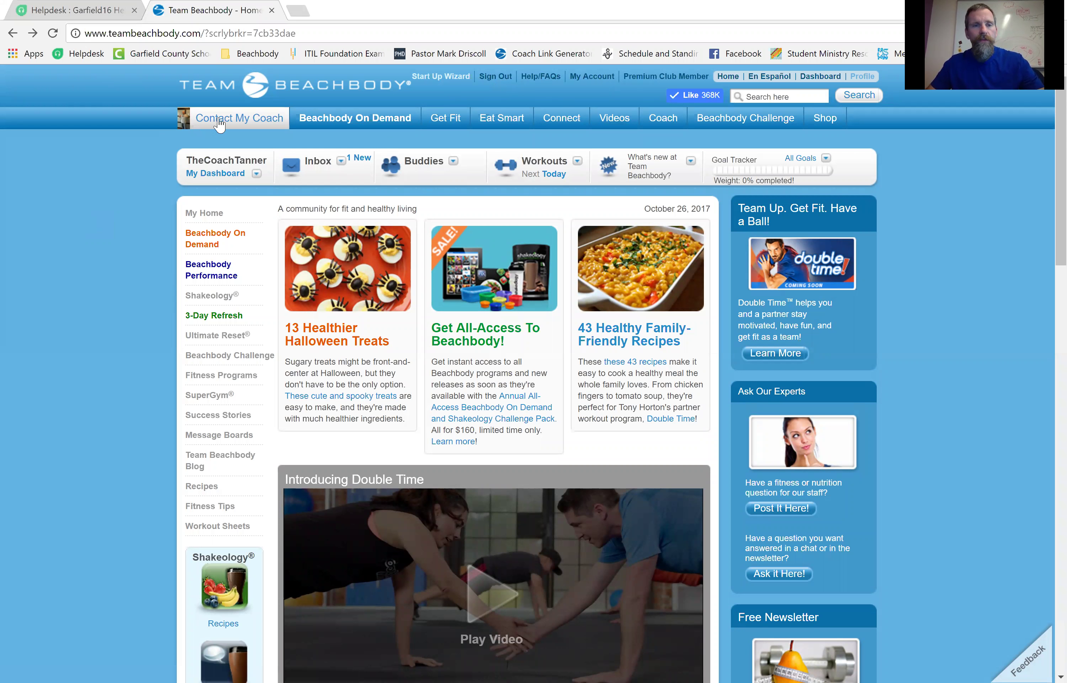
- Open Take the Challenge from the Beachbody Challenge menu in the top navigation
mouse_move(748, 128)
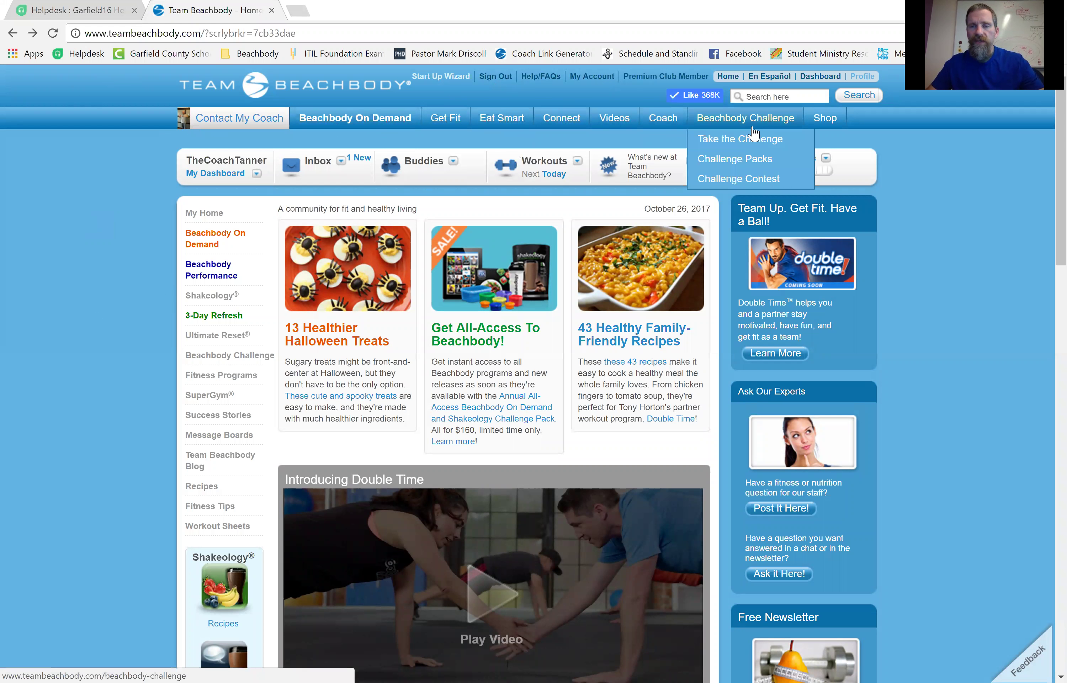
click(736, 140)
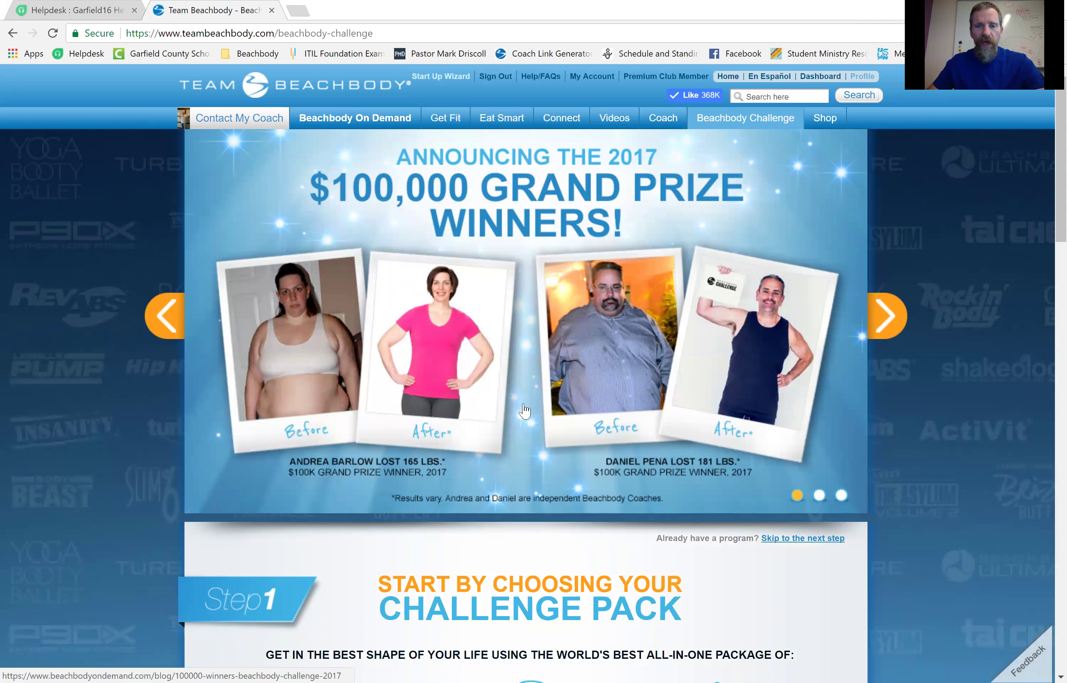
- Scroll through the Step 1 Challenge Pack and Step 2 Challenge Contest sections, returning to Step 1
scroll(515, 406, down, 5)
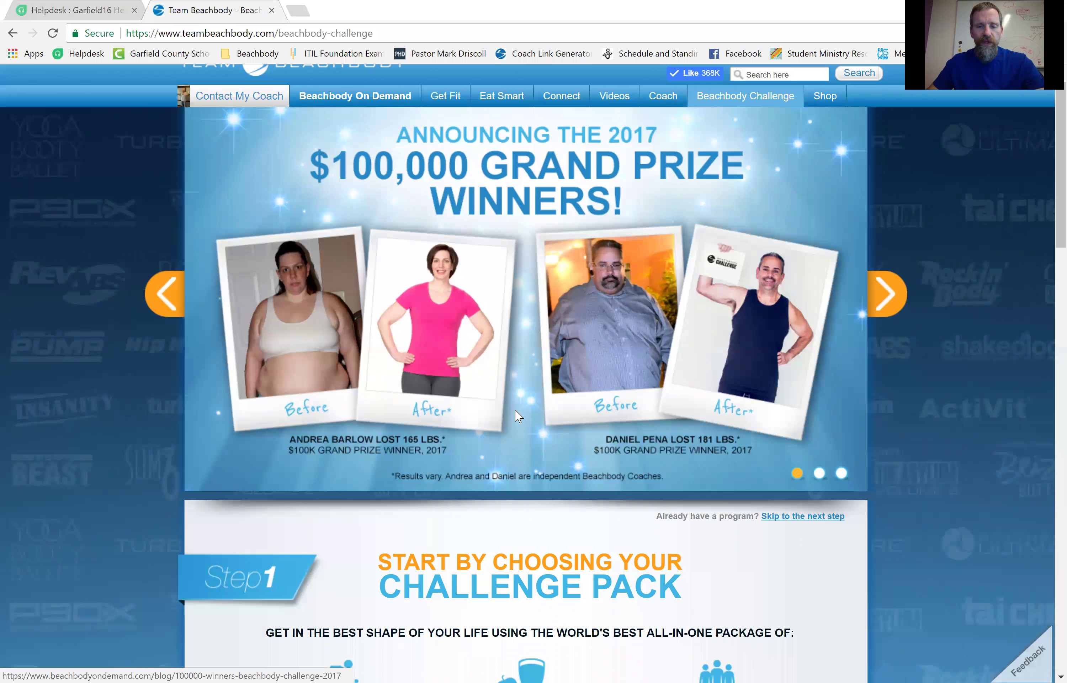
scroll(516, 418, down, 5)
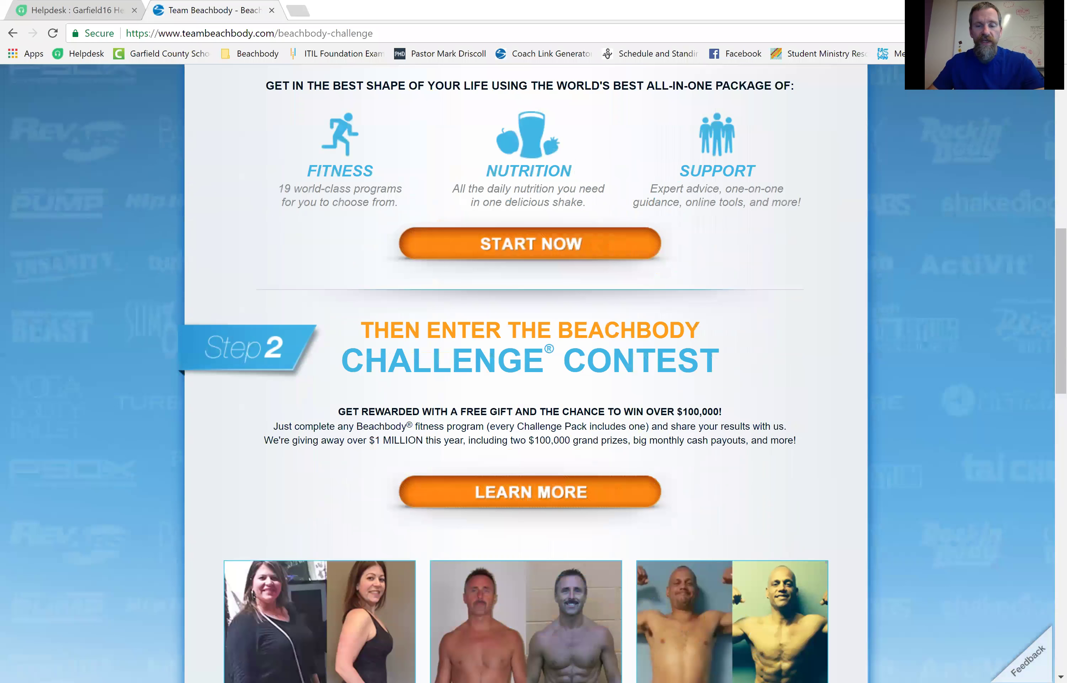
scroll(516, 422, down, 1)
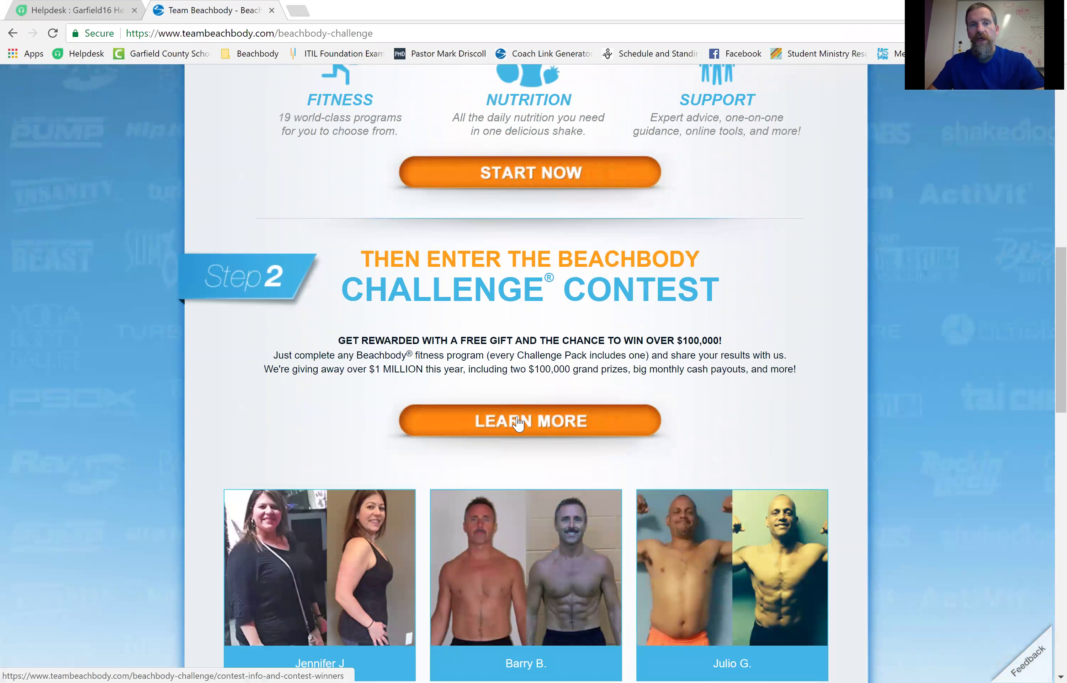
scroll(518, 421, up, 4)
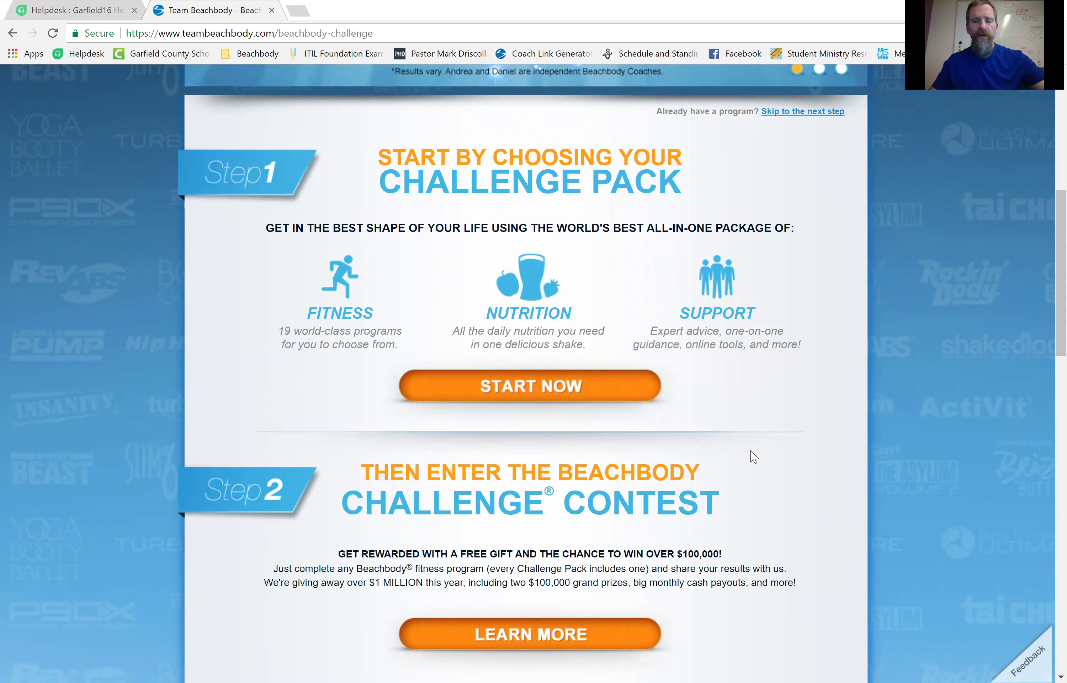
- Open the Challenge Contest details and winners page from Step 2's LEARN MORE
scroll(753, 456, down, 5)
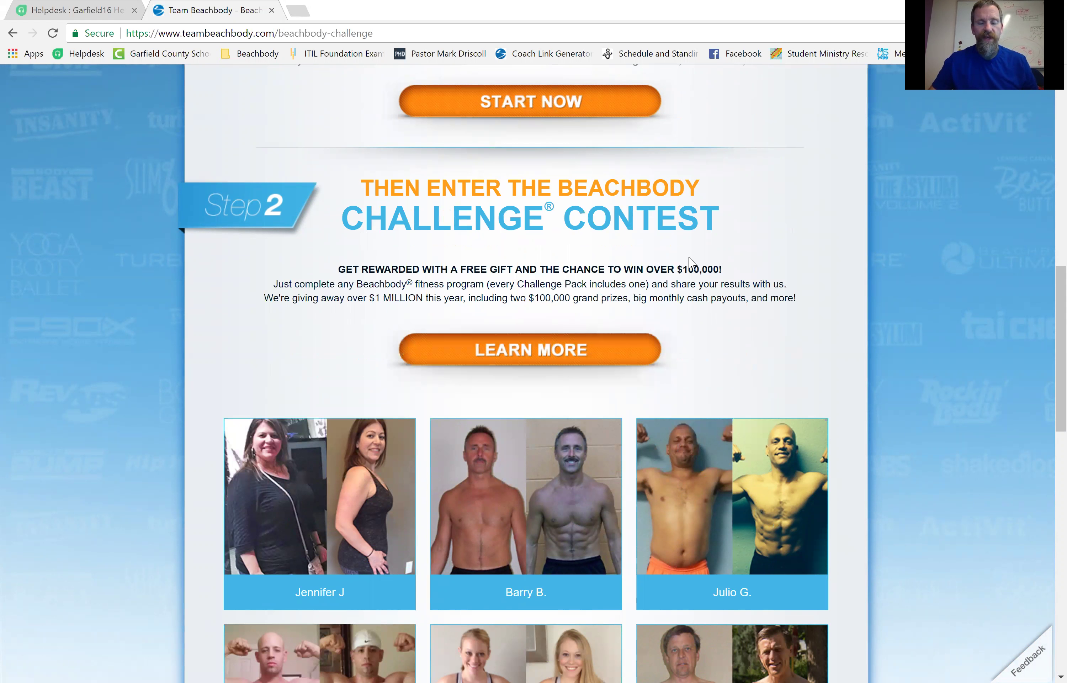
scroll(690, 267, up, 10)
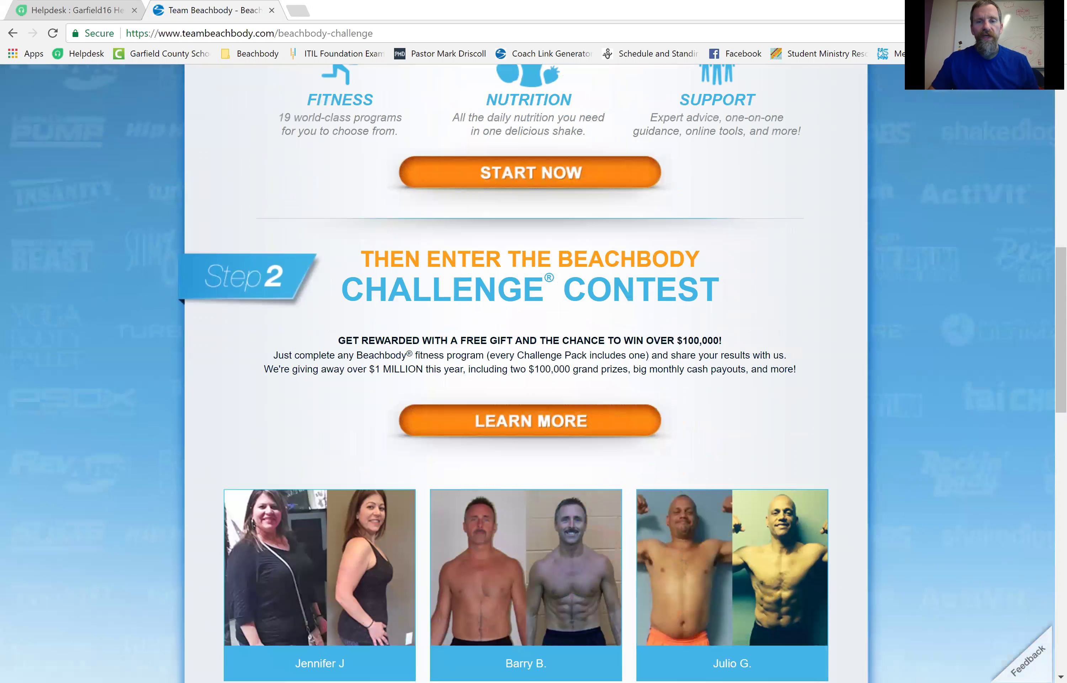
scroll(679, 273, up, 3)
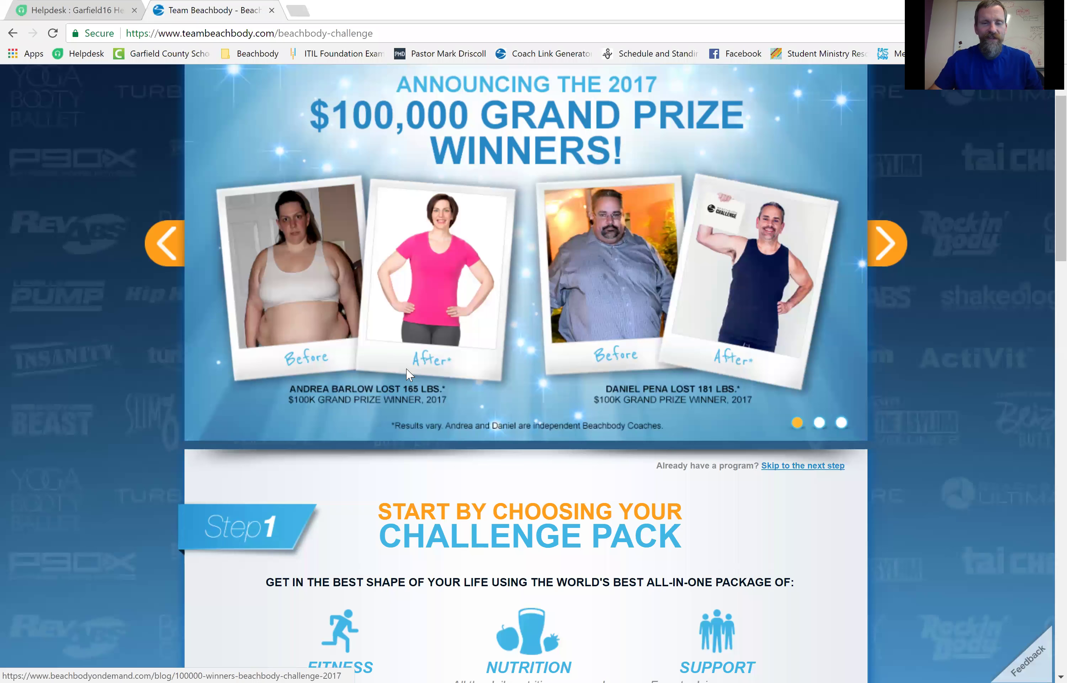
scroll(407, 373, down, 5)
scroll(408, 373, down, 4)
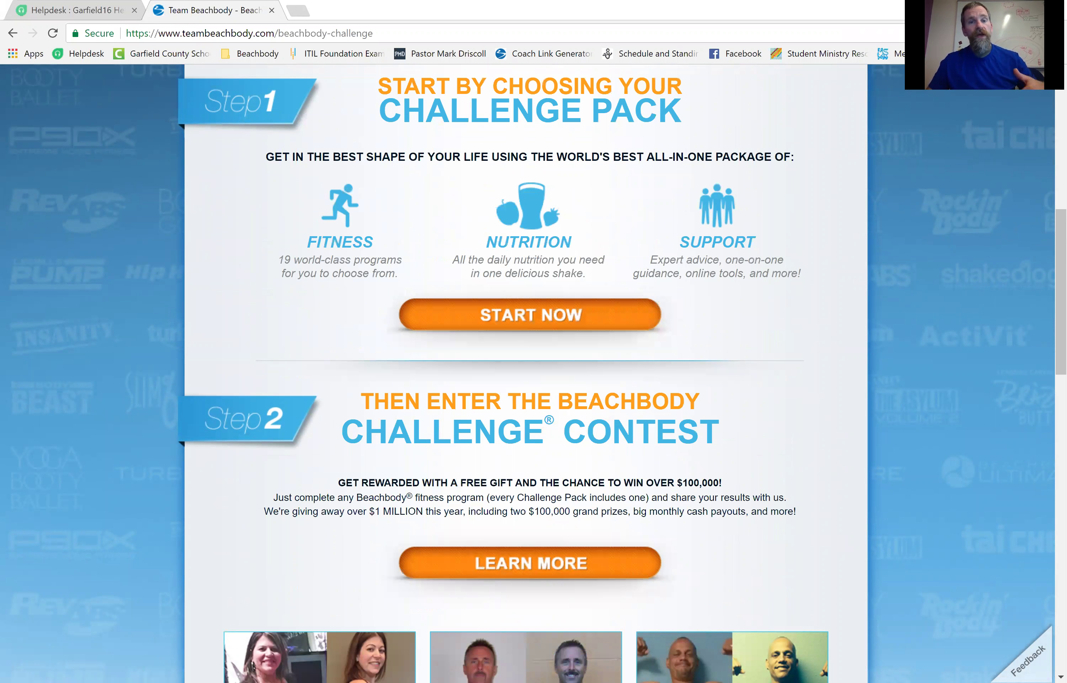
scroll(603, 430, up, 1)
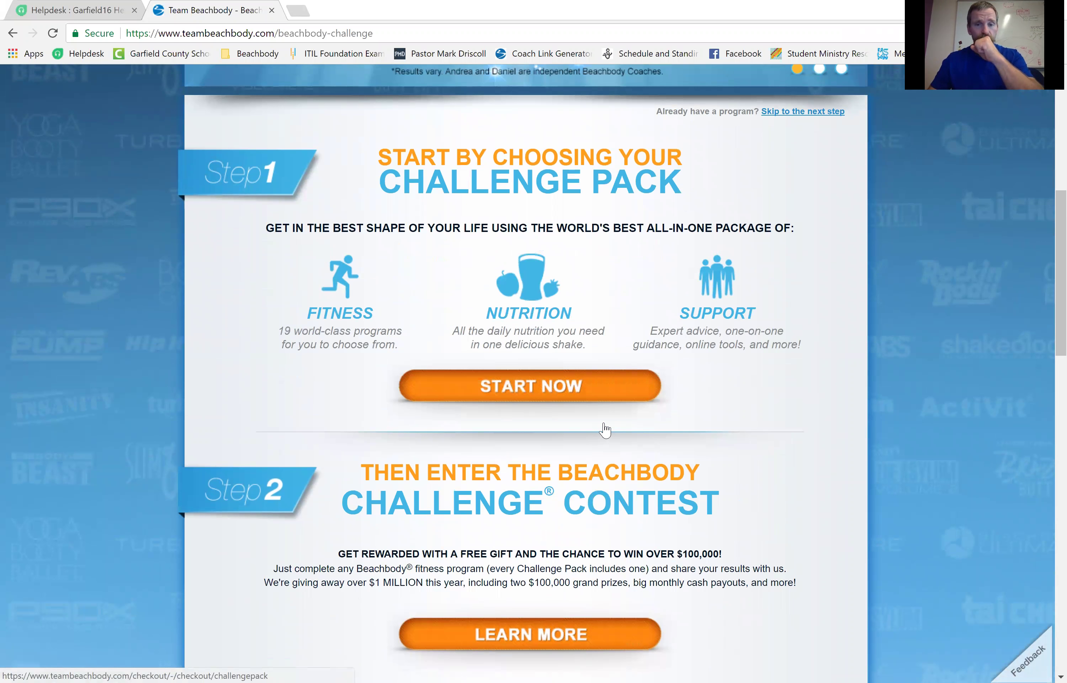
scroll(603, 428, up, 1)
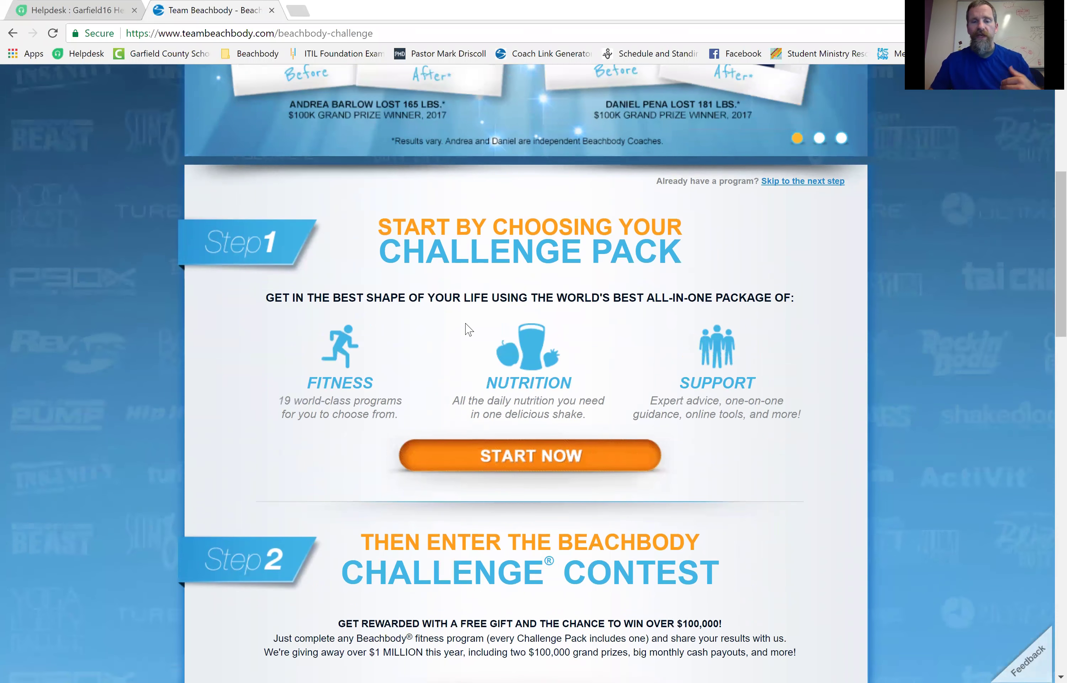
scroll(466, 329, down, 4)
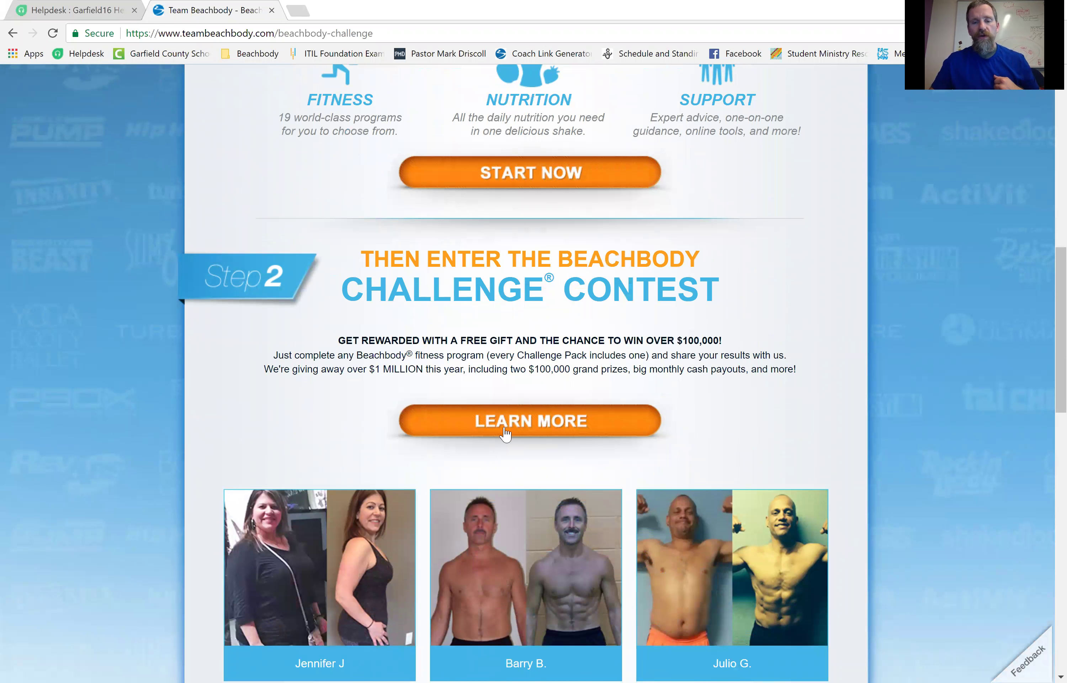
click(507, 431)
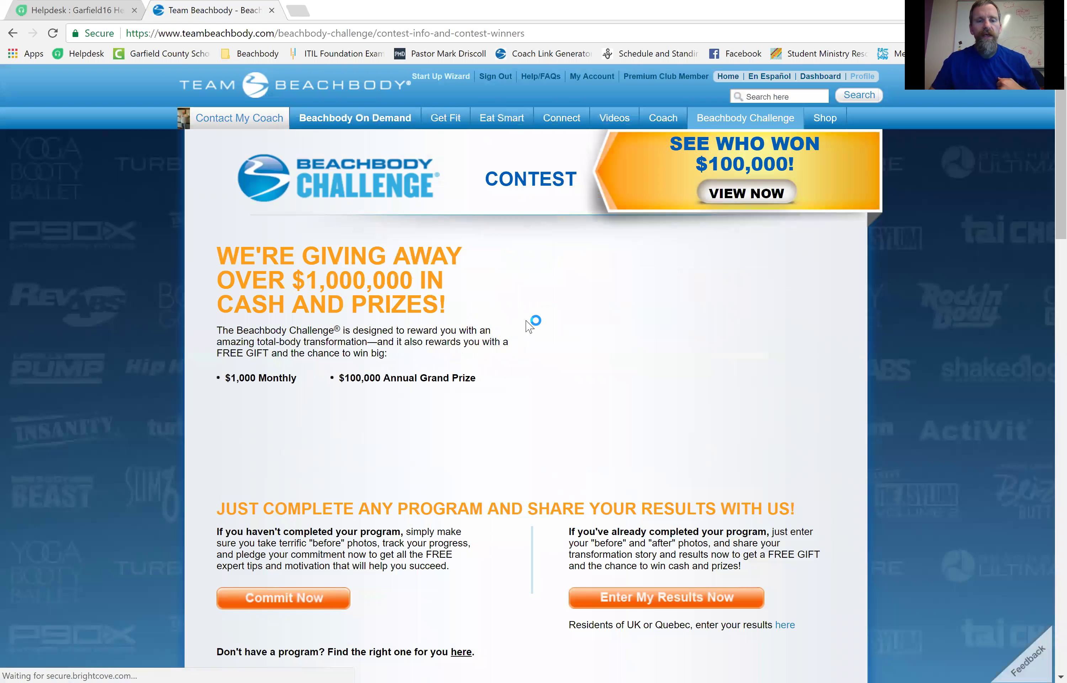
- Read down to the entry options and highlight the note for UK and Quebec residents
scroll(271, 340, down, 2)
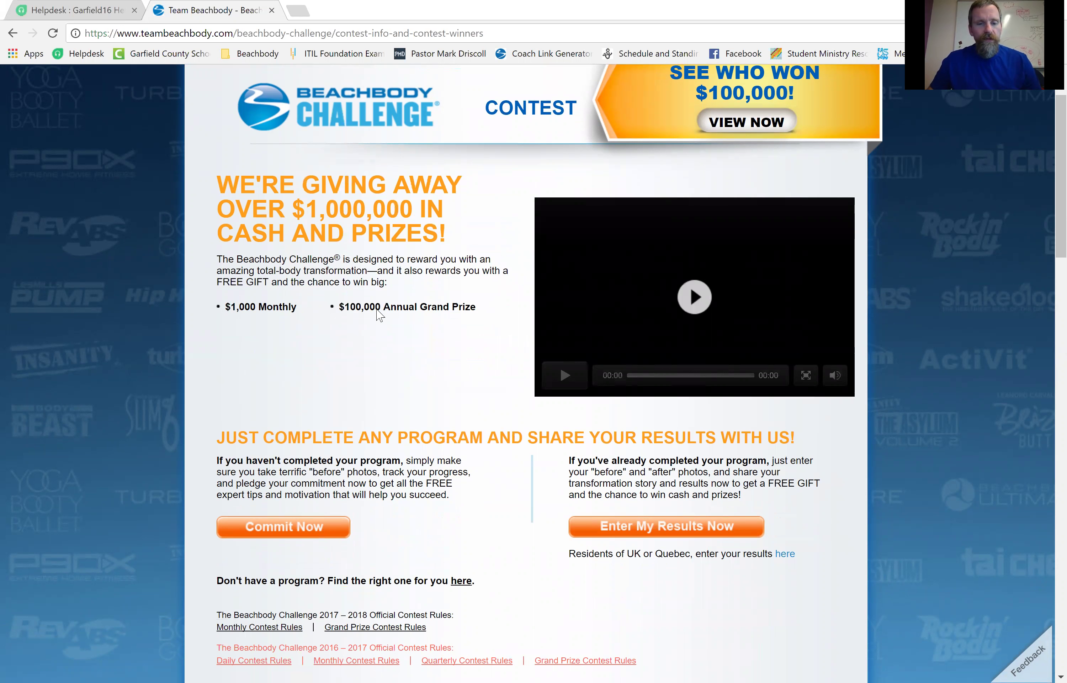
scroll(507, 490, down, 1)
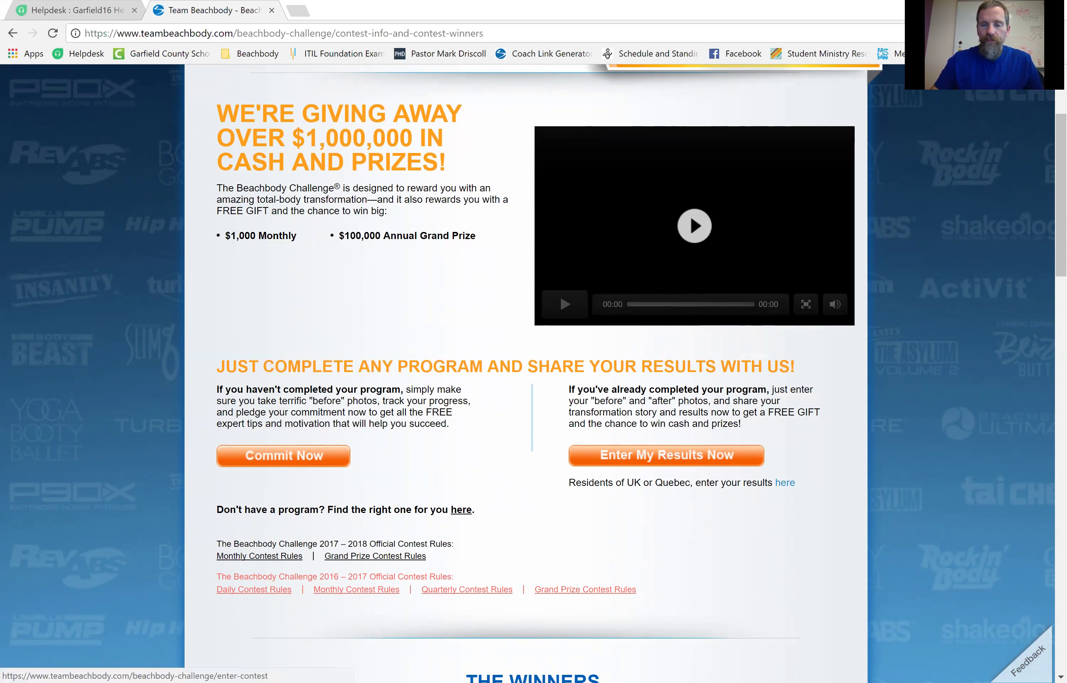
drag(568, 482, 690, 482)
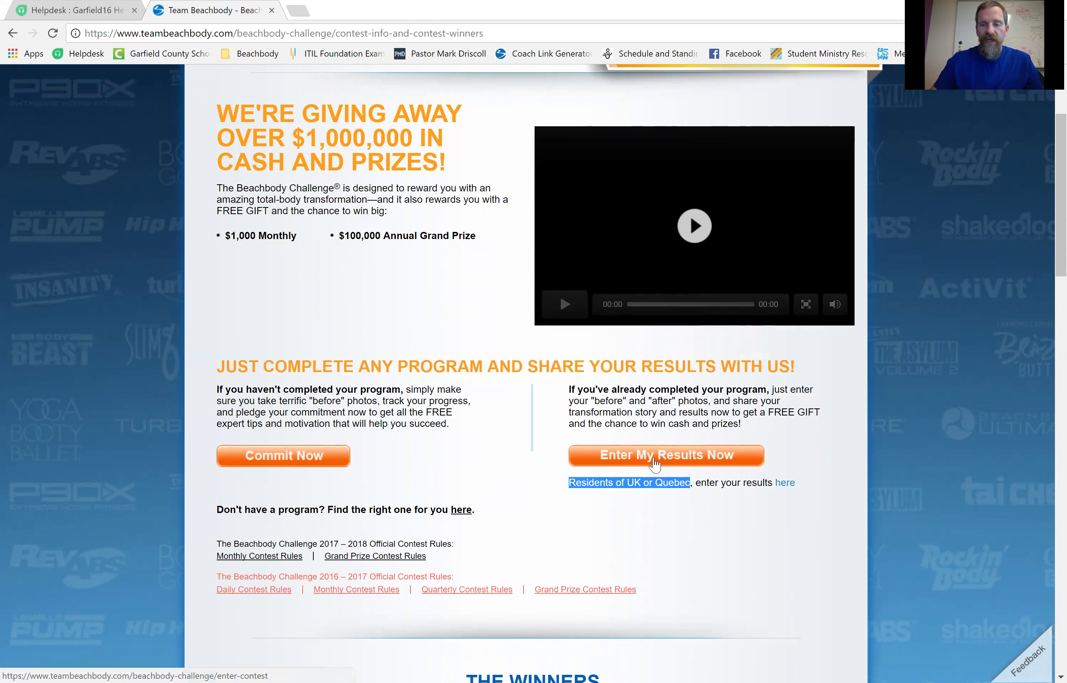
click(654, 455)
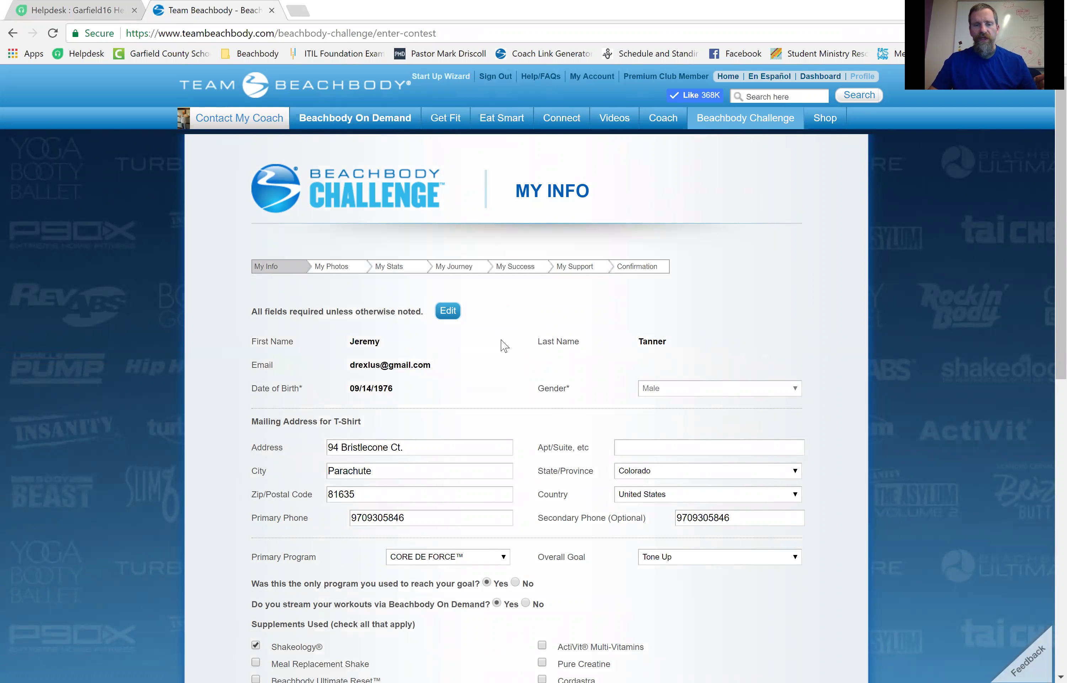
scroll(502, 351, down, 3)
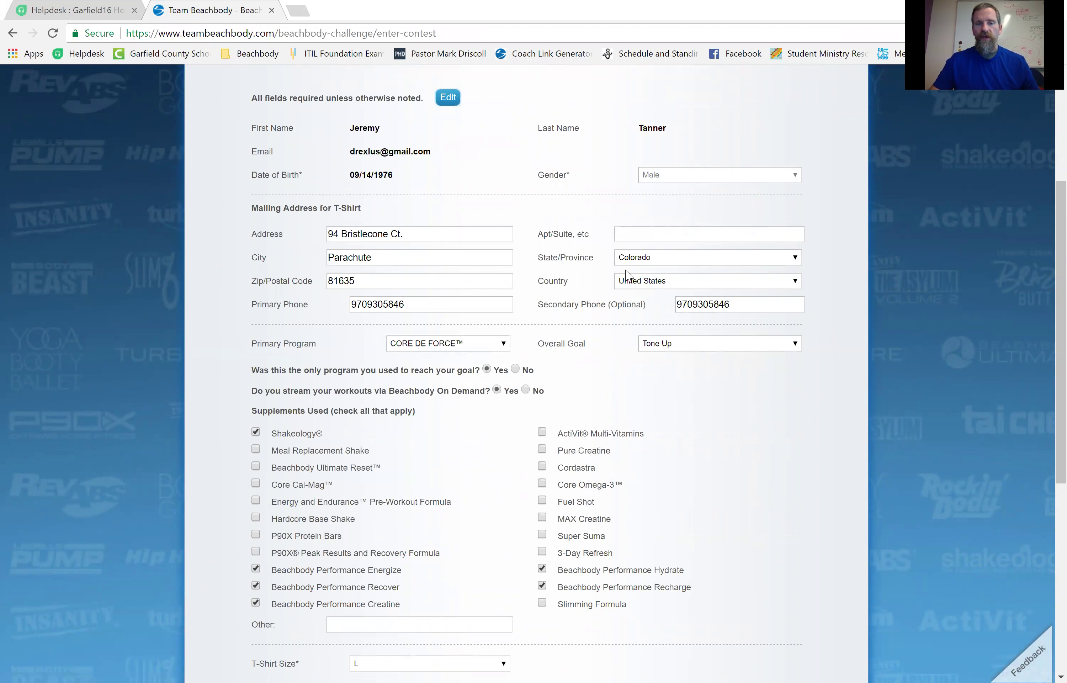
scroll(461, 132, down, 5)
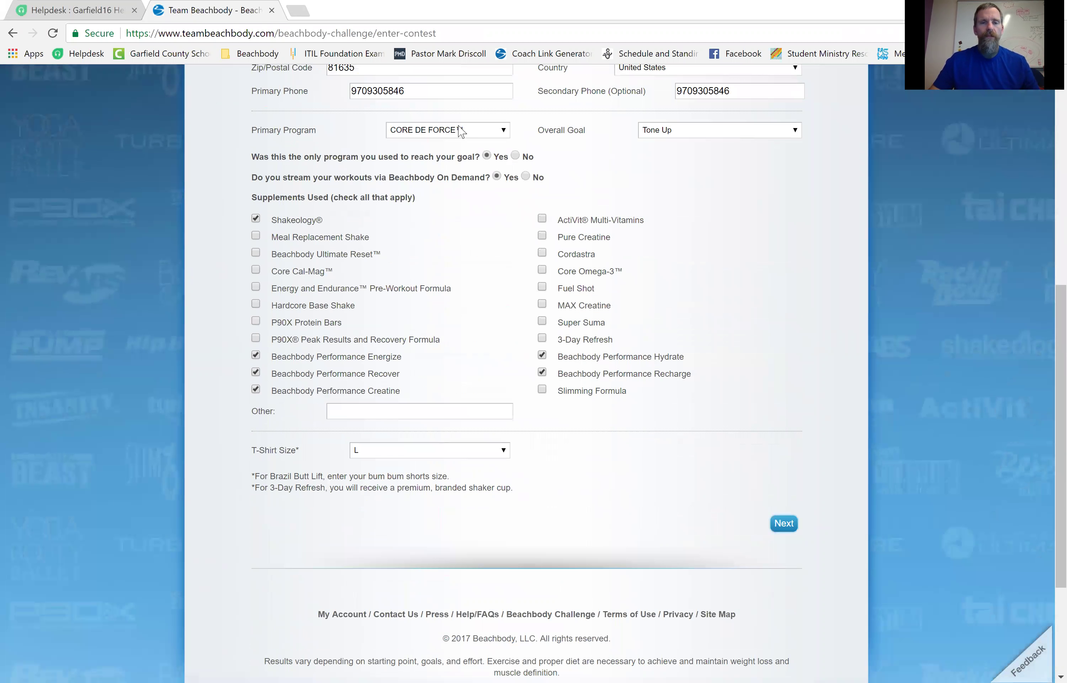
click(456, 137)
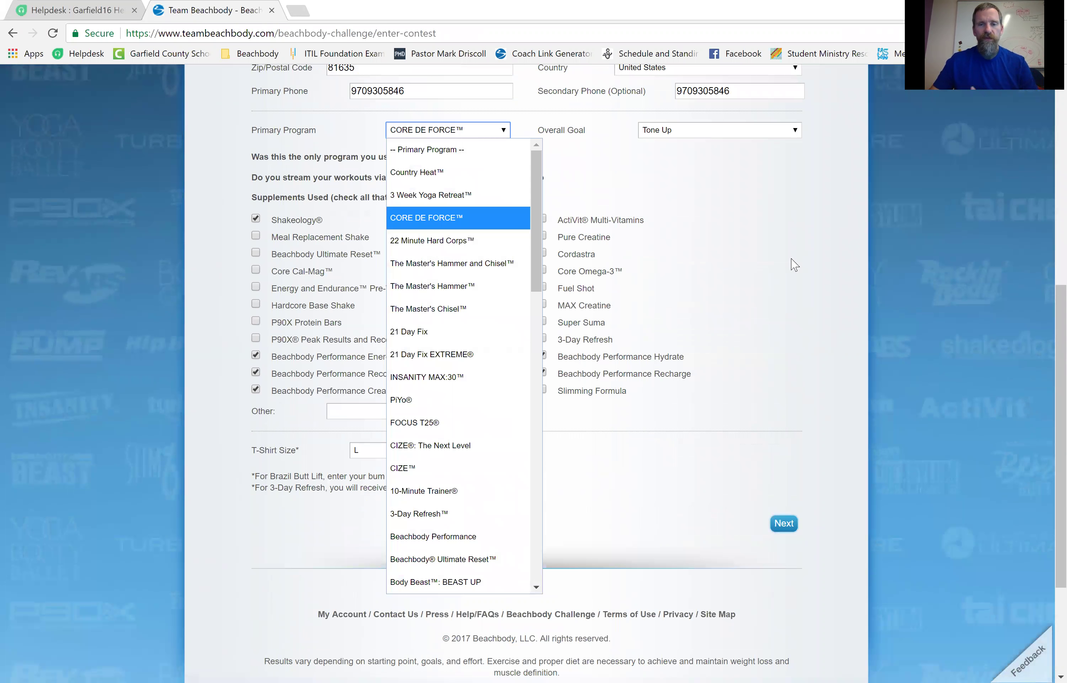
click(746, 271)
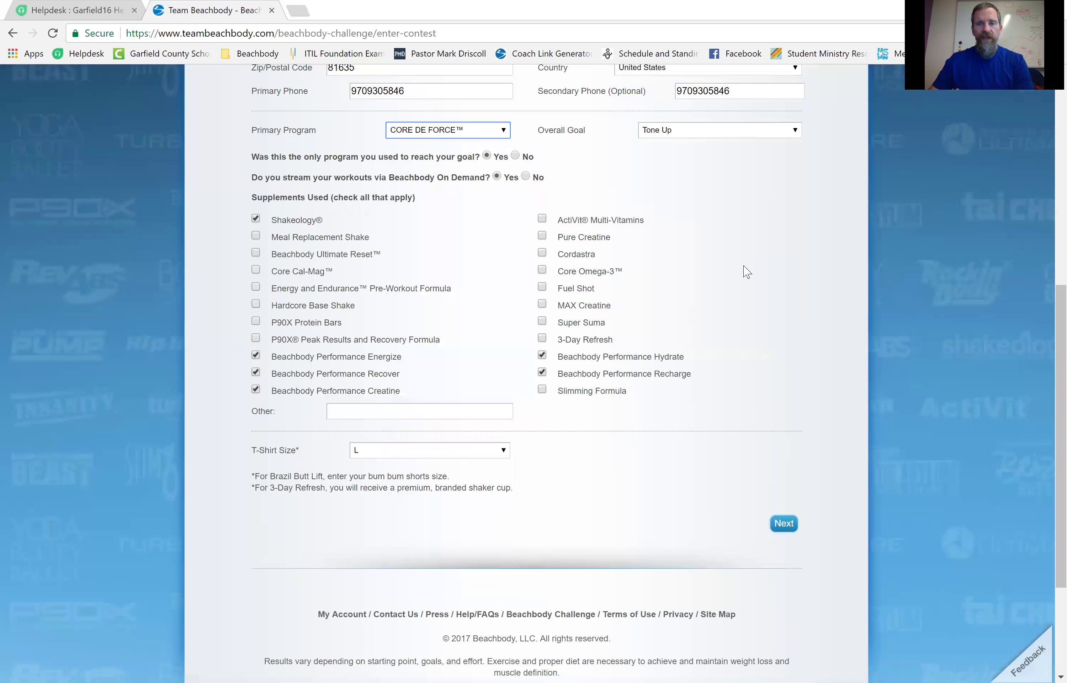
click(702, 134)
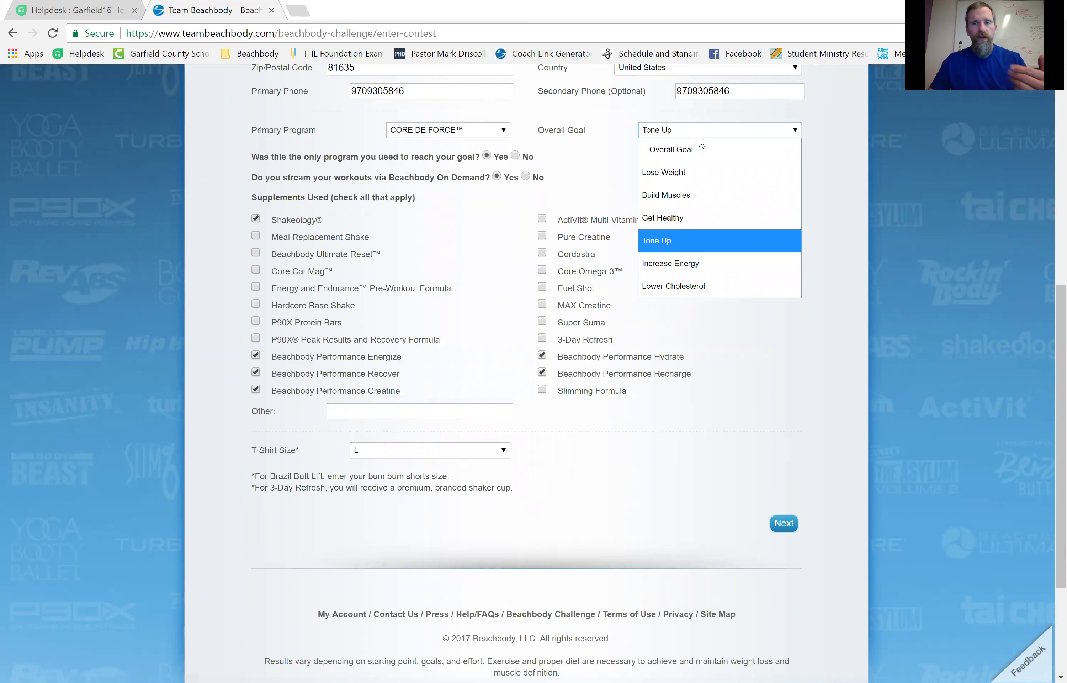
click(701, 137)
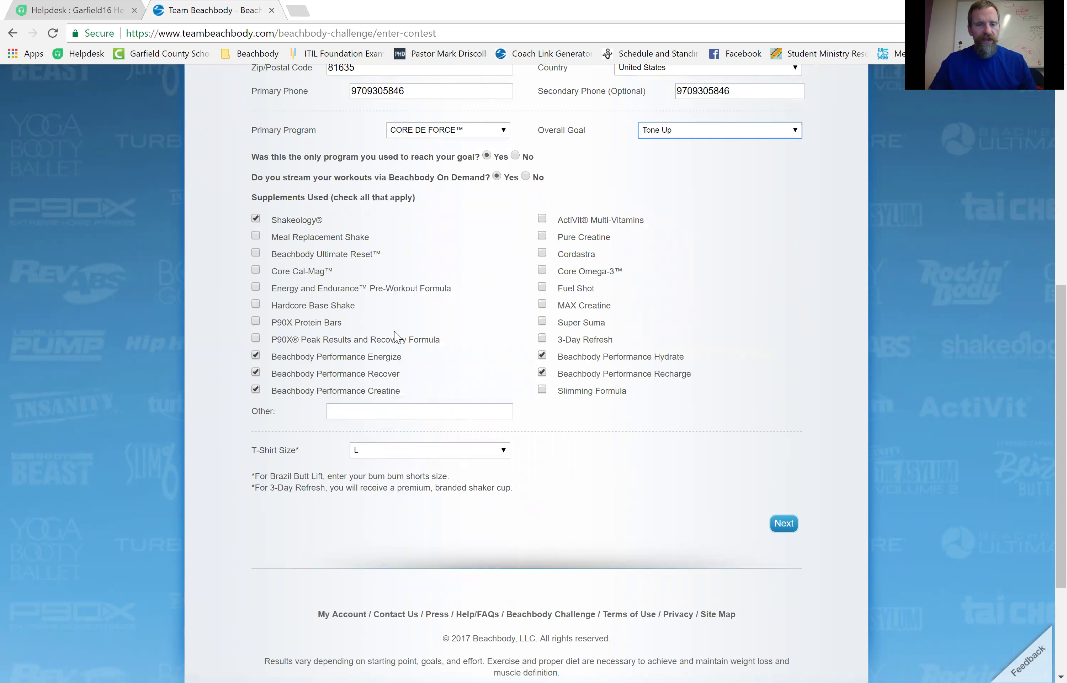
click(400, 451)
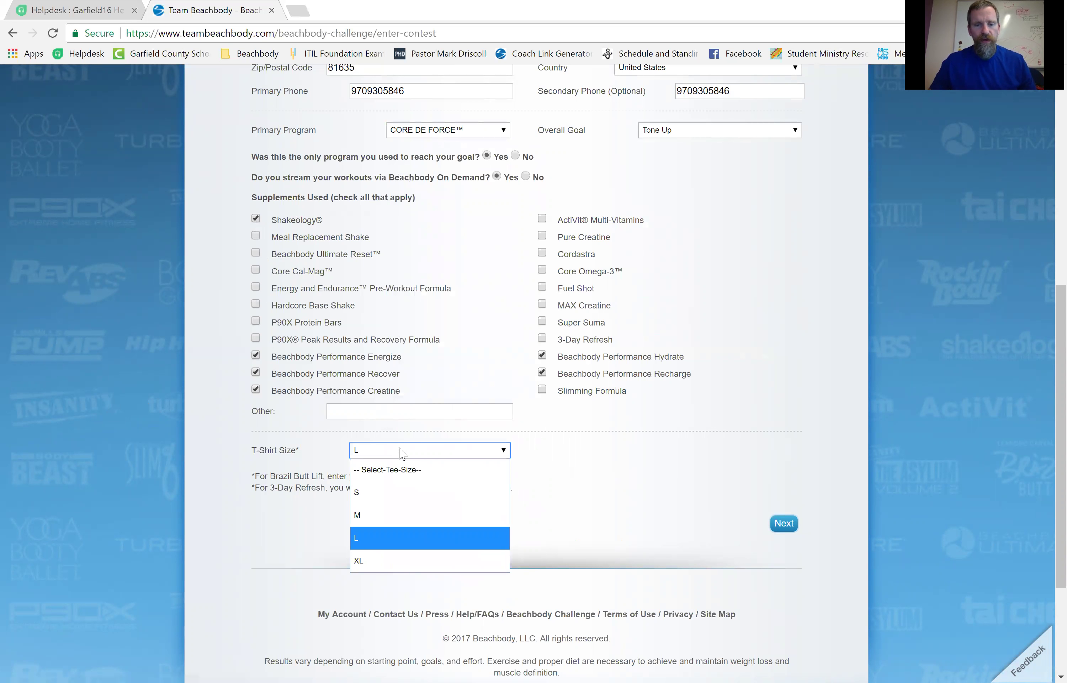
click(691, 443)
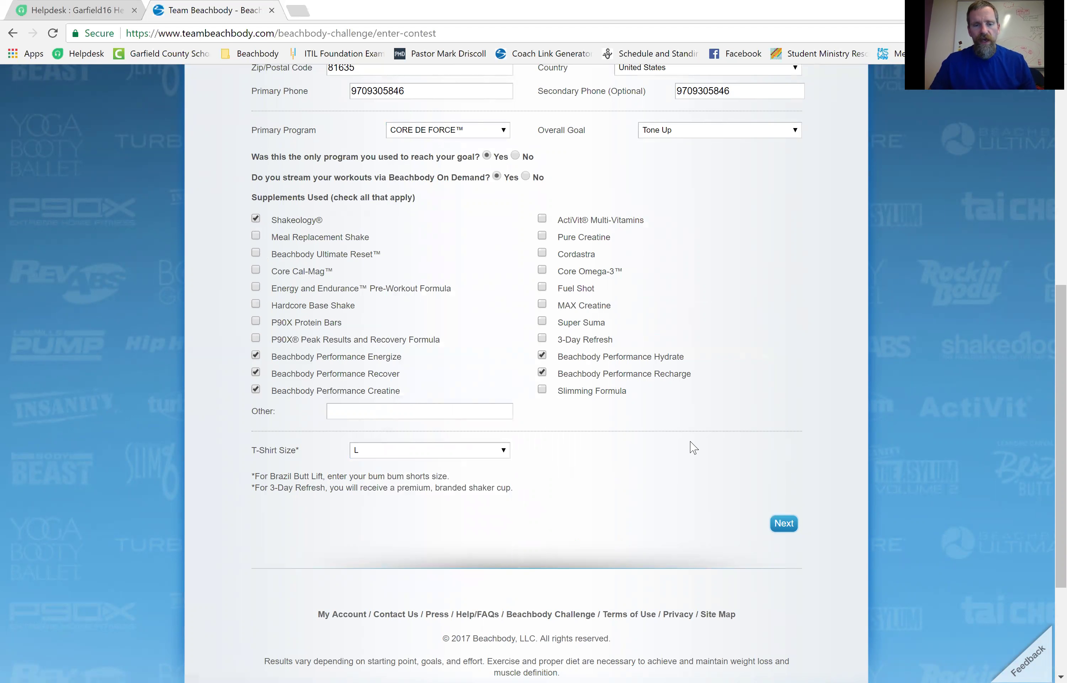
- Submit My Info, then review the before, current and two additional photos on My Photos
click(782, 524)
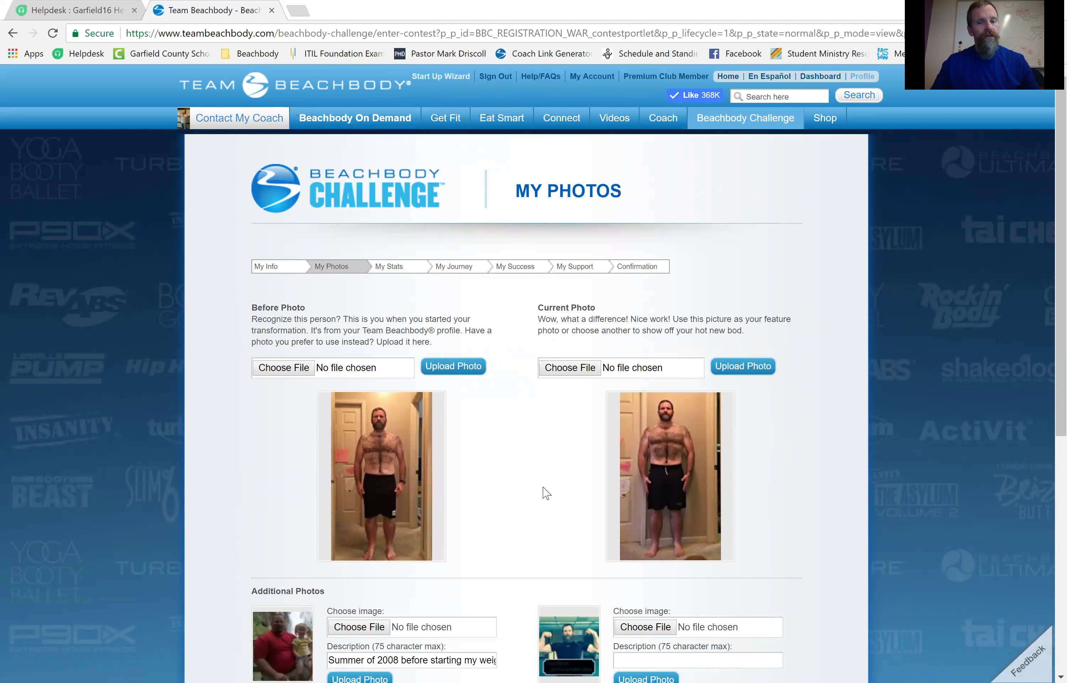
scroll(546, 493, down, 5)
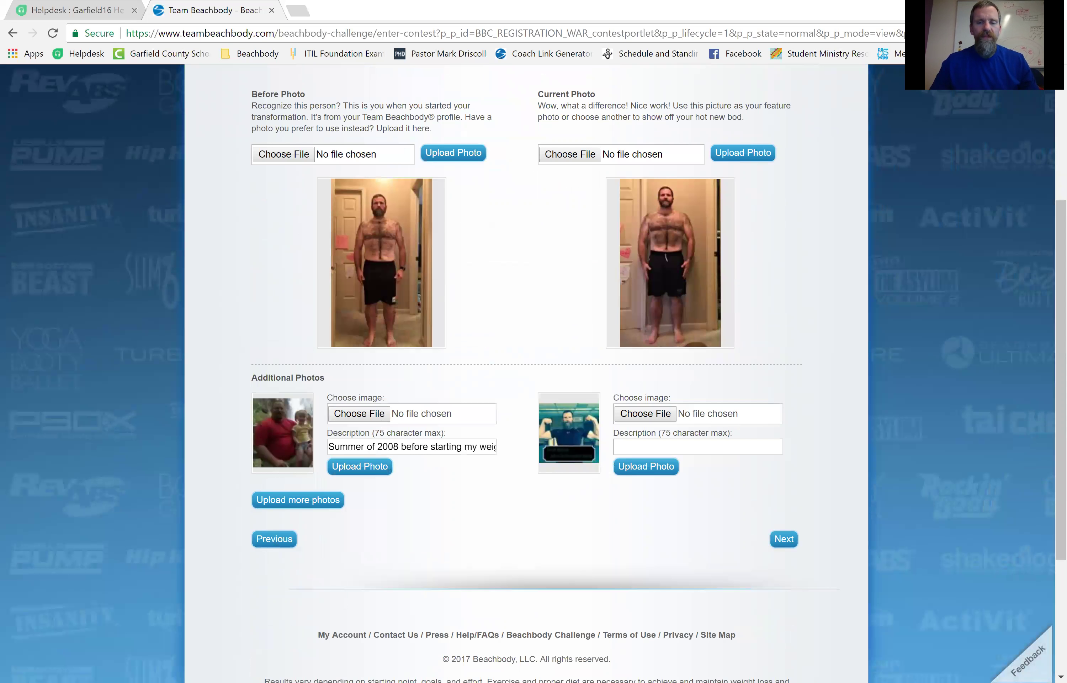
scroll(406, 528, up, 2)
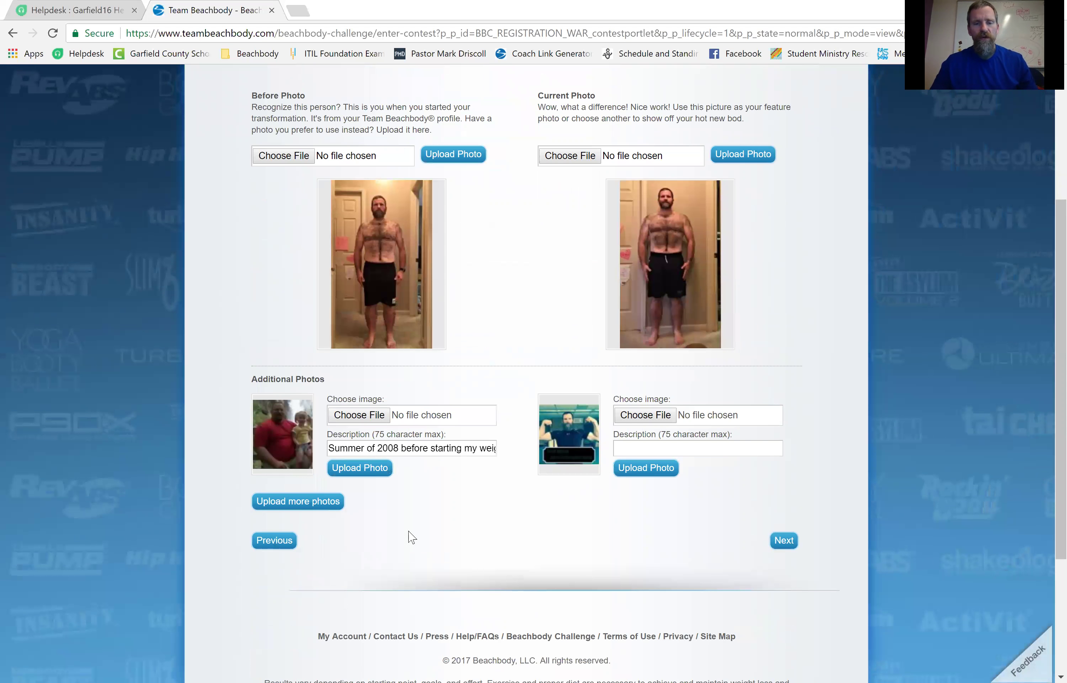
scroll(463, 555, up, 3)
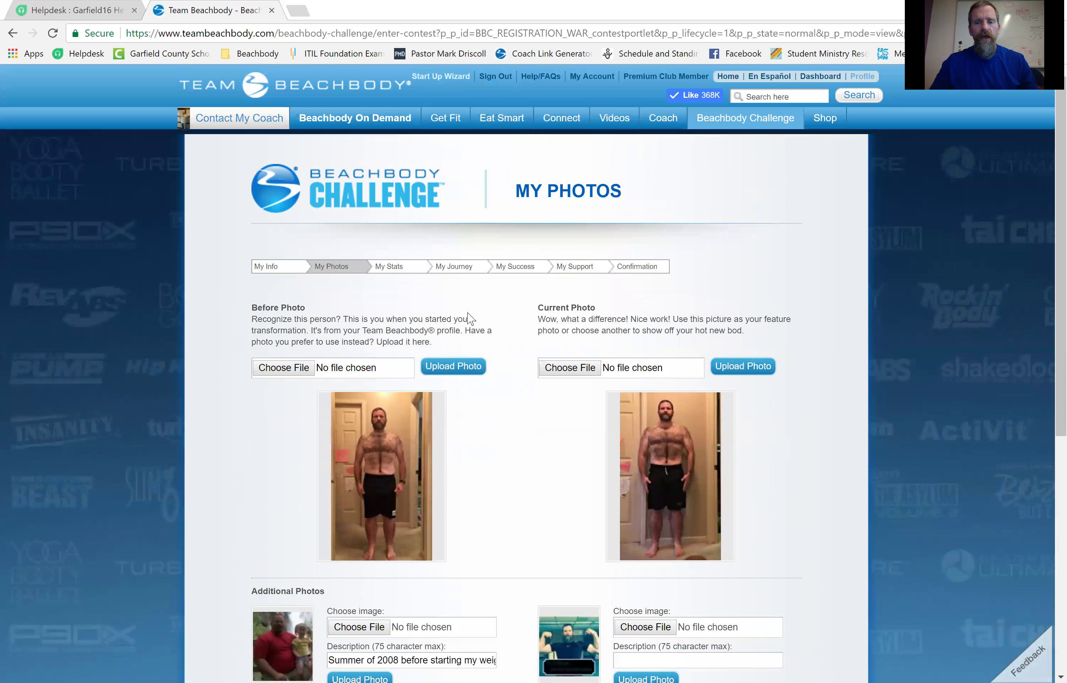
scroll(863, 448, down, 5)
scroll(877, 526, down, 2)
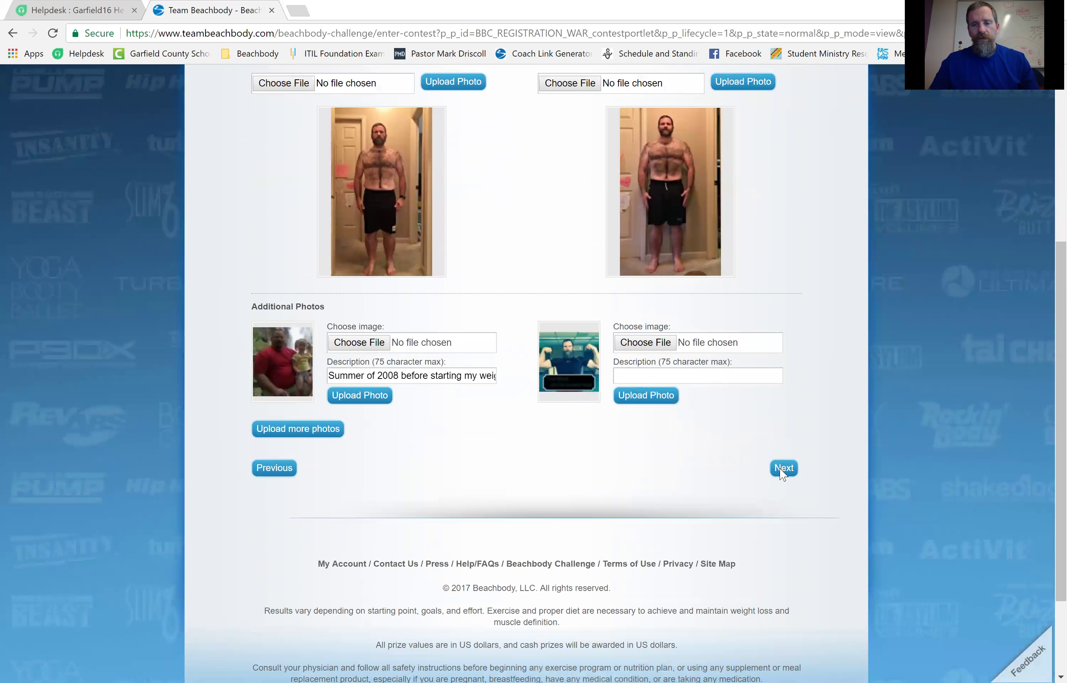
- Continue from My Photos and scroll through the My Stats measurements
click(782, 470)
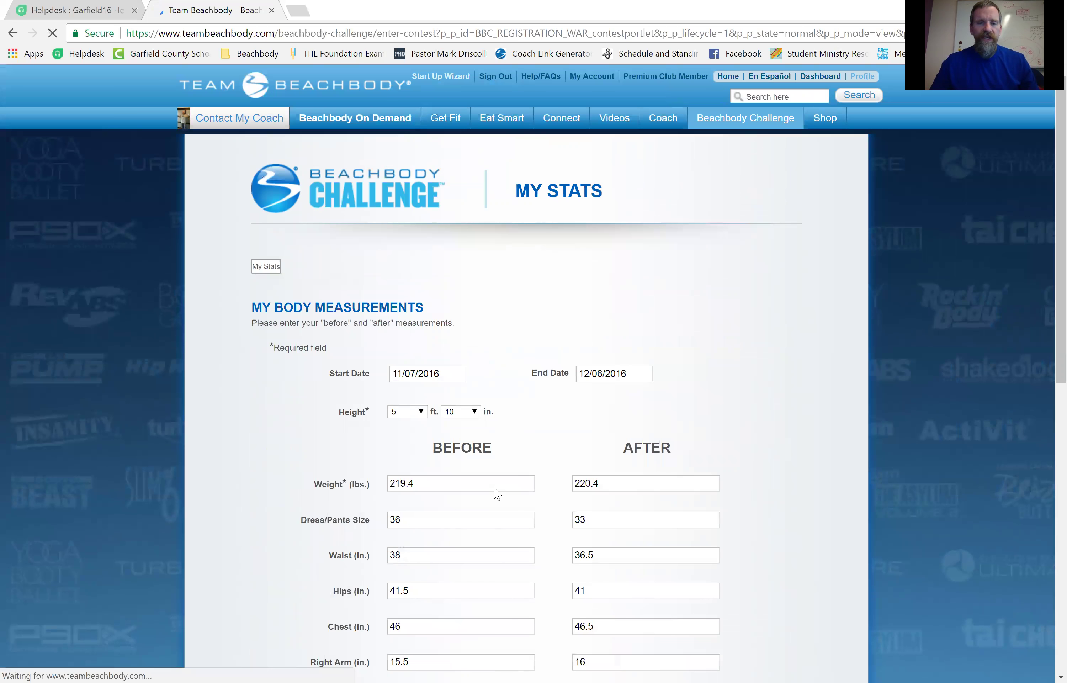
scroll(217, 331, down, 2)
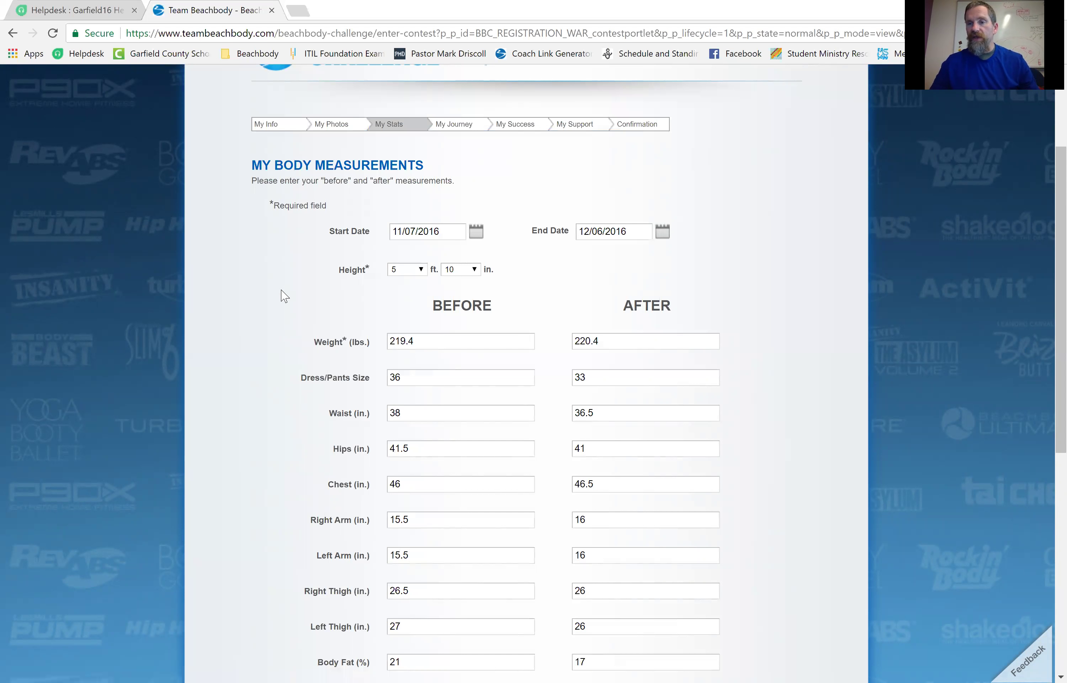
scroll(285, 295, down, 1)
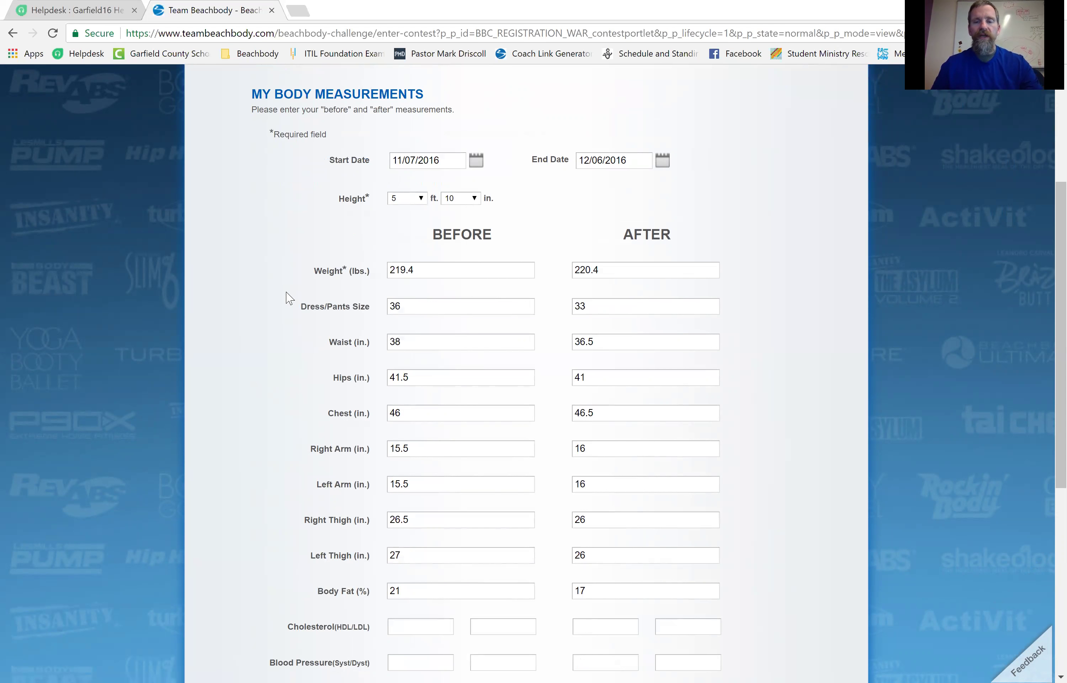
scroll(305, 295, down, 1)
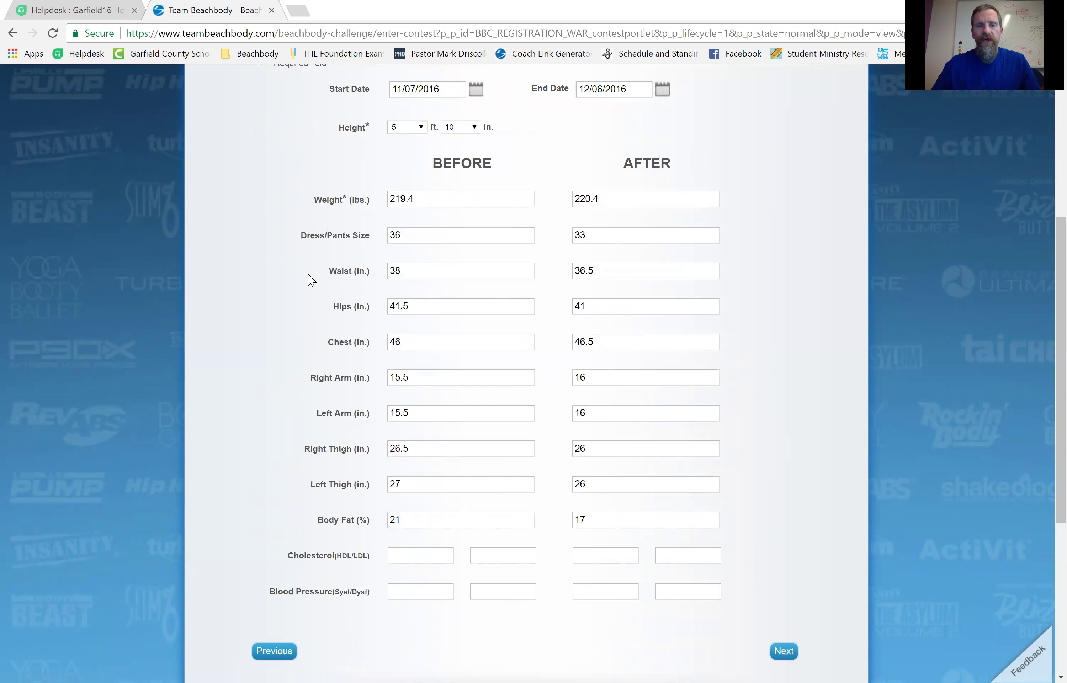
- Check the before weight 219.4 and after weight 220.4 without changing them
click(414, 199)
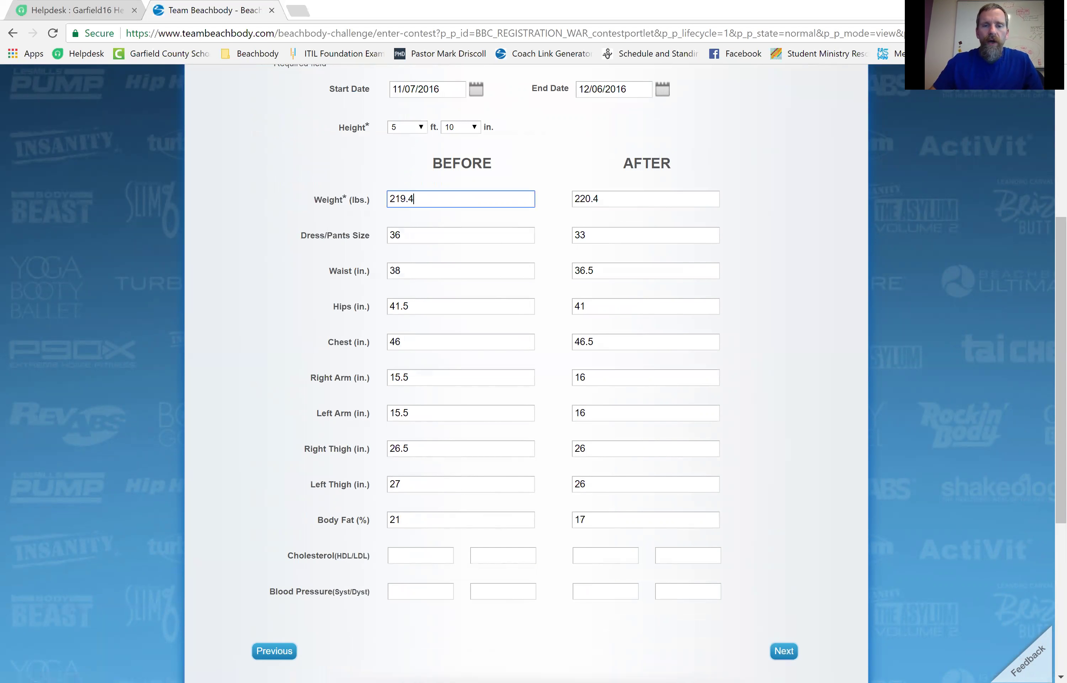
drag(413, 198, 377, 200)
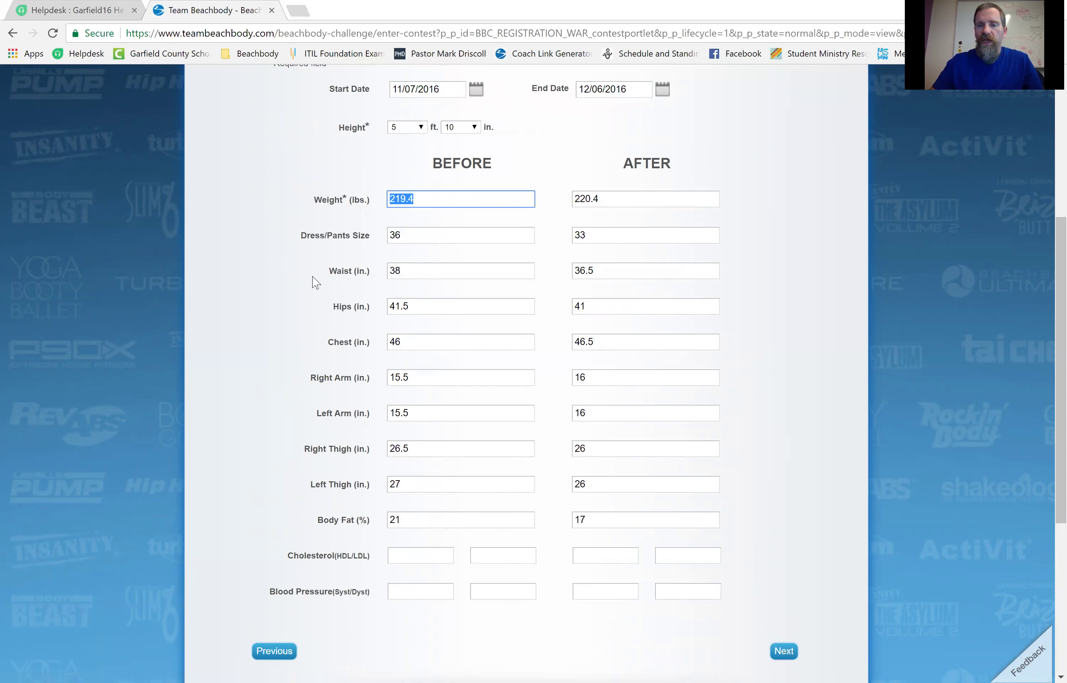
key(Tab)
click(613, 196)
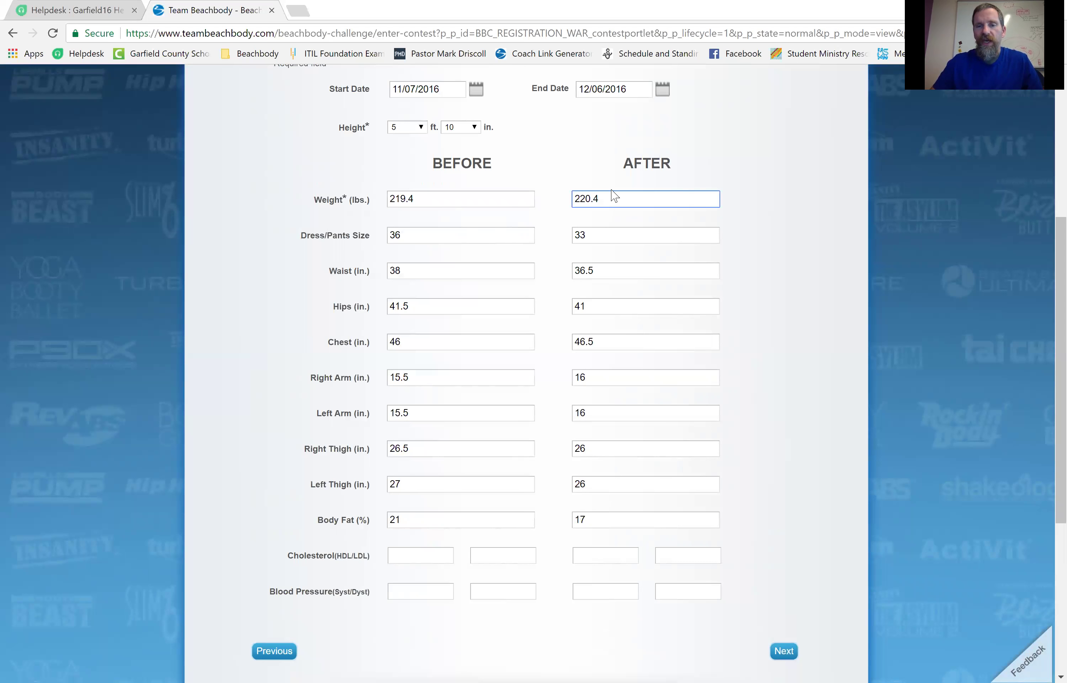
drag(598, 199, 549, 205)
click(748, 197)
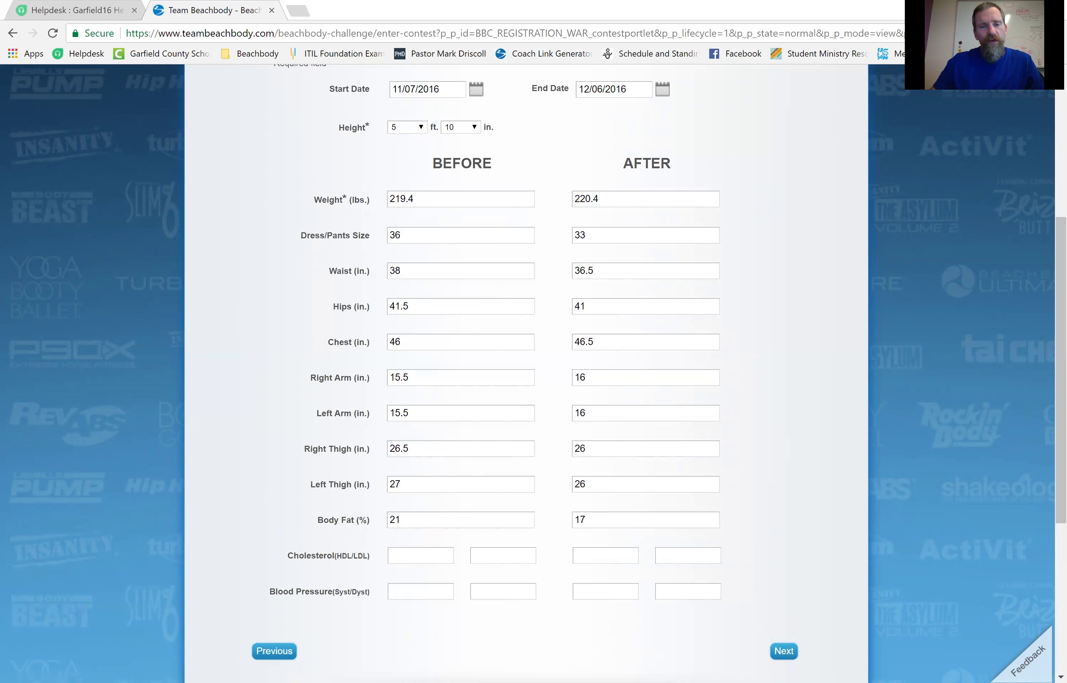
- Check dress sizes 36 and 33 and waist 38 and 36.5, leaving them unchanged
double_click(395, 236)
click(583, 236)
double_click(583, 236)
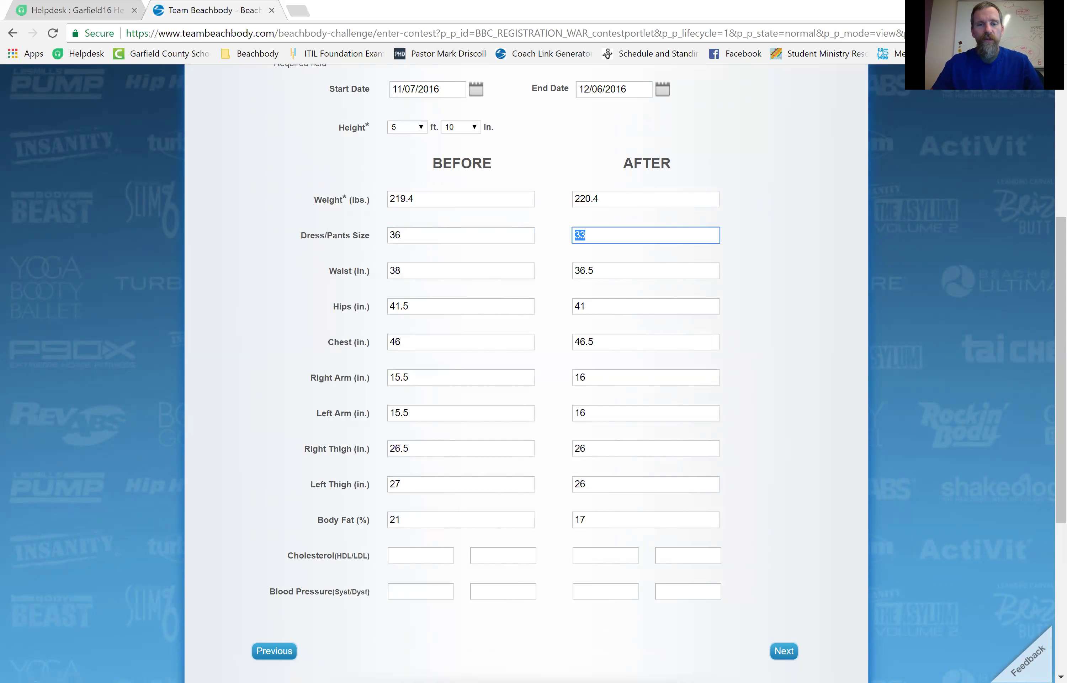
click(403, 271)
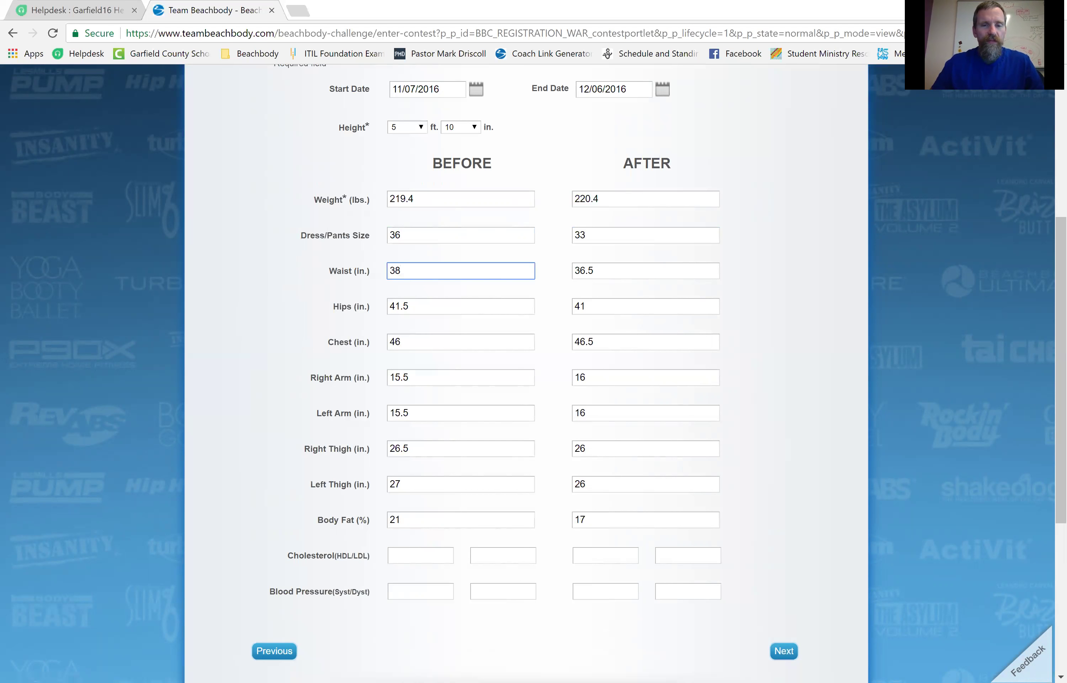
double_click(394, 271)
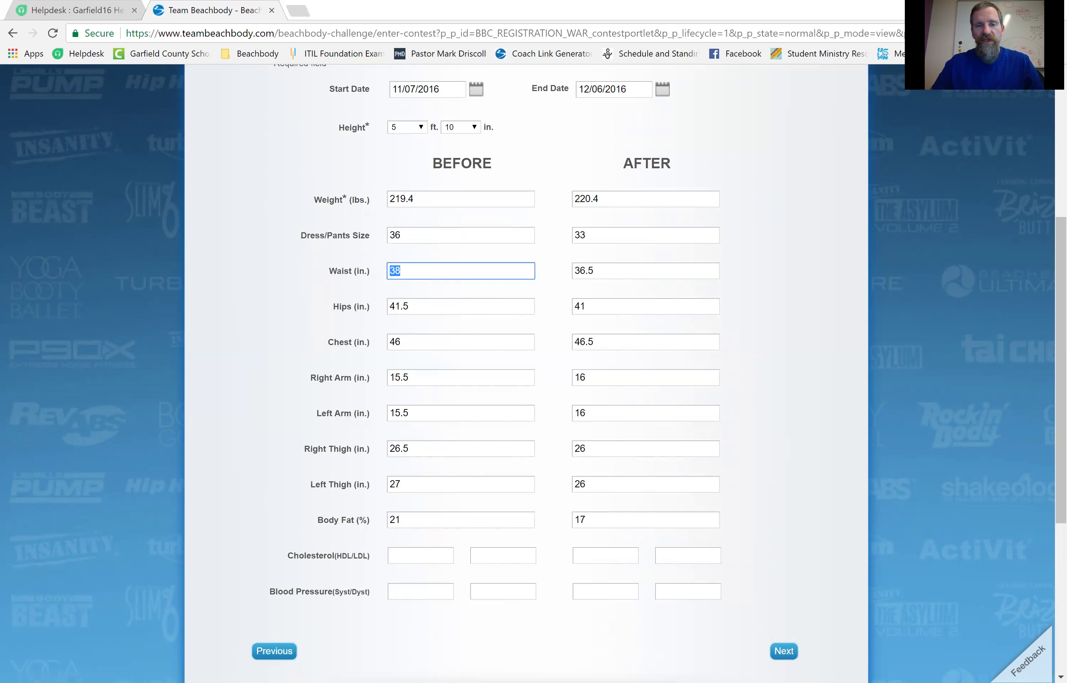
click(377, 273)
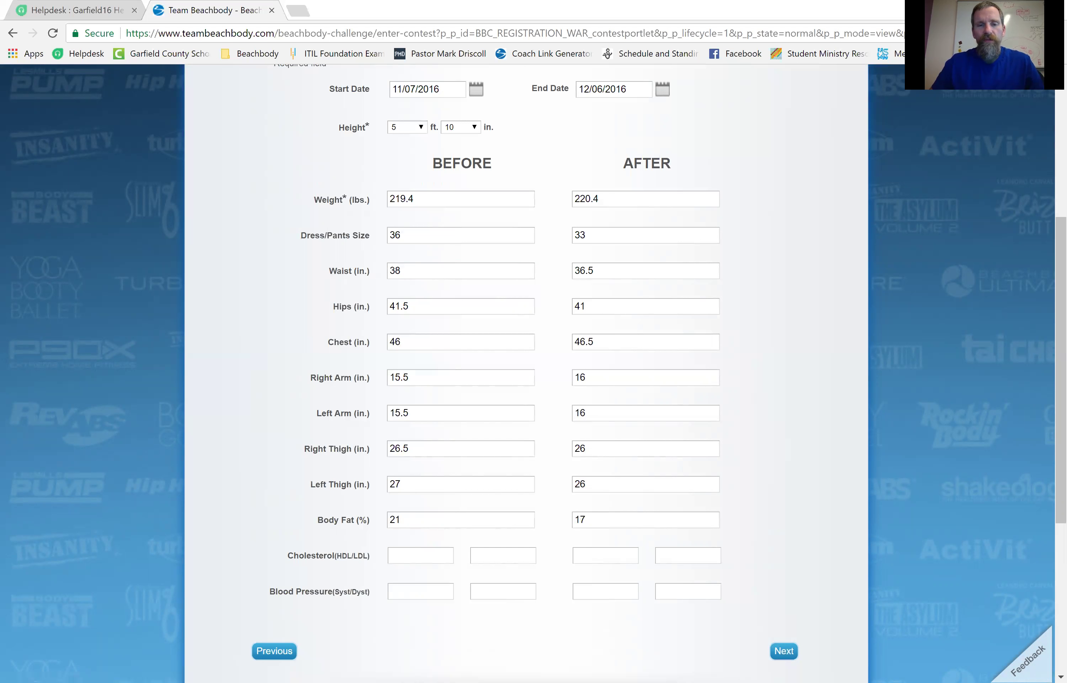
key(Tab)
key(Tab)
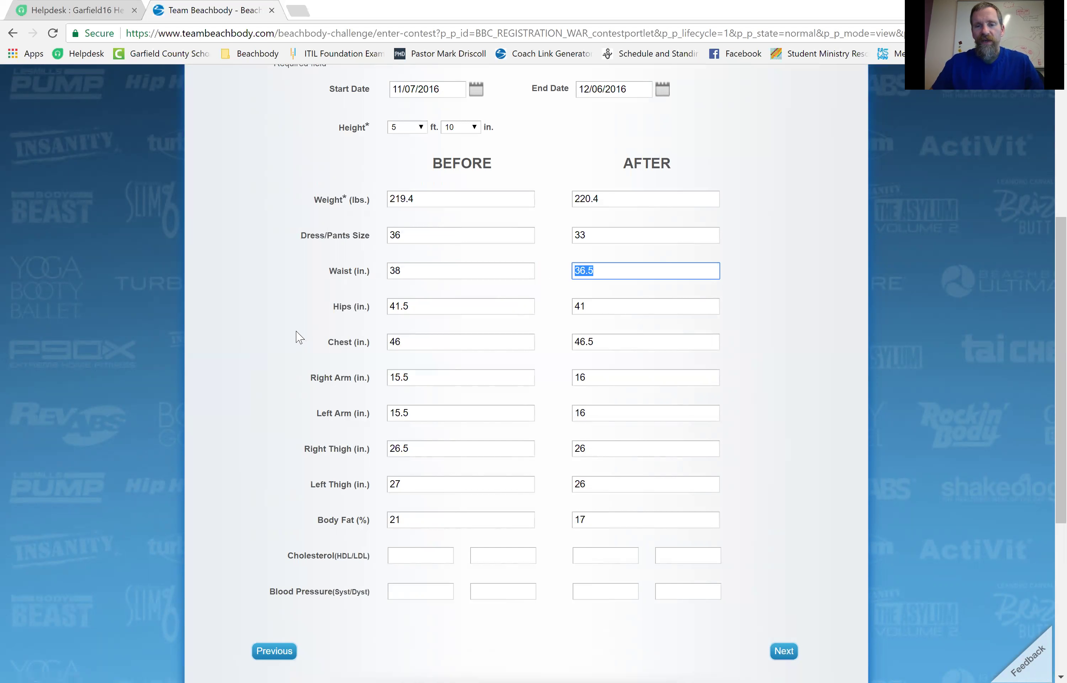
click(293, 333)
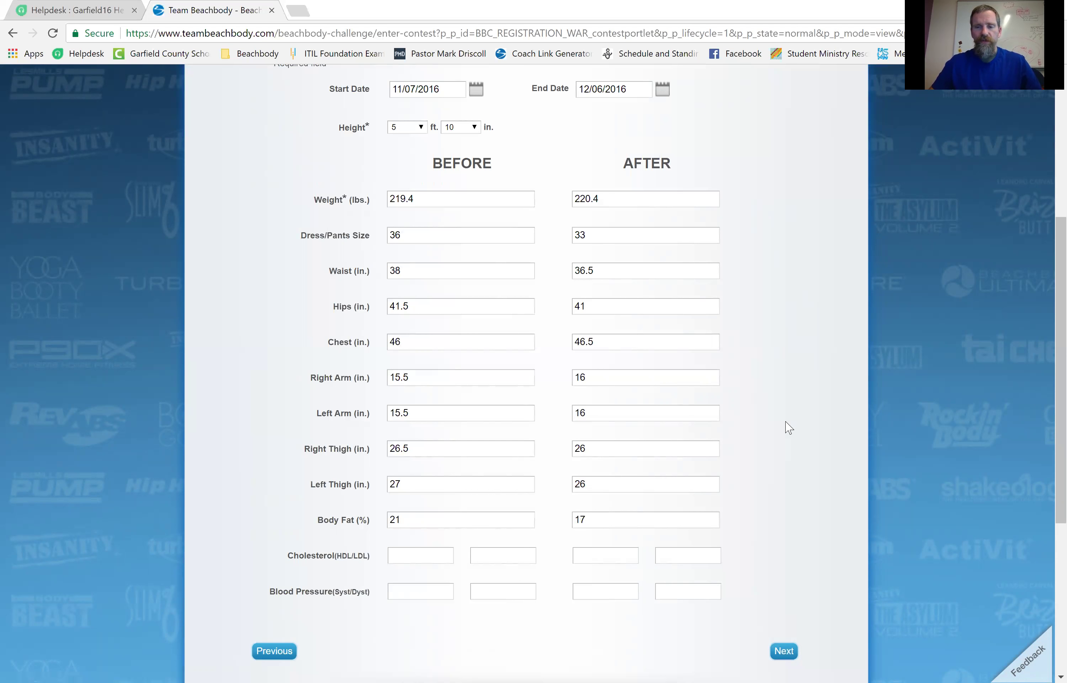
- Continue from My Stats to the My Journey step
scroll(771, 484, down, 3)
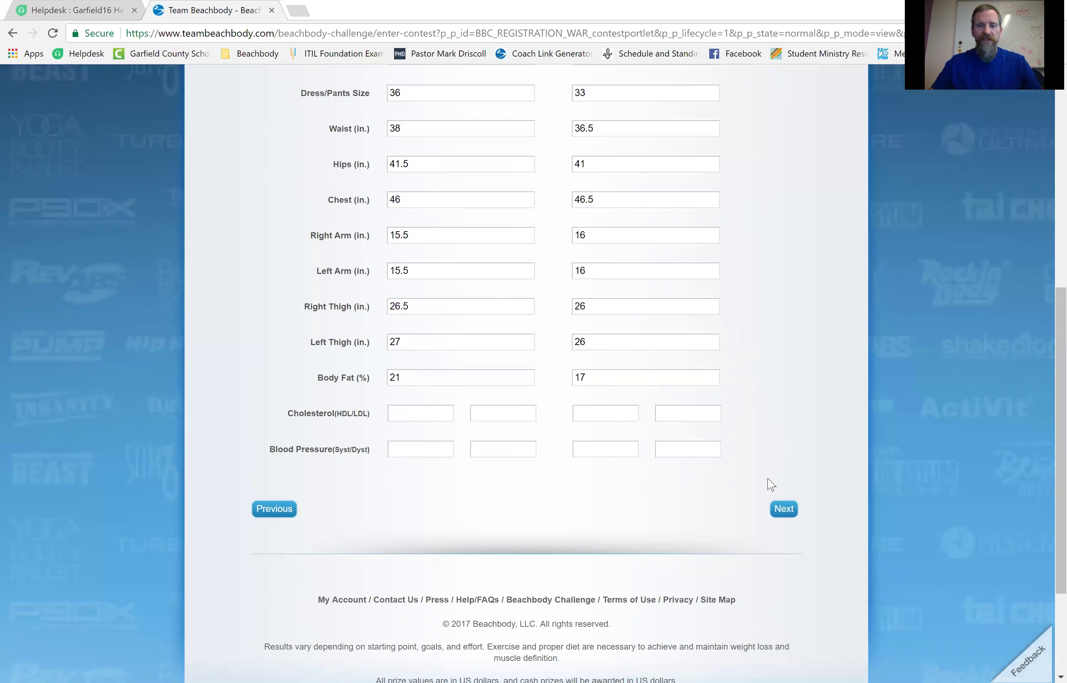
scroll(770, 484, up, 3)
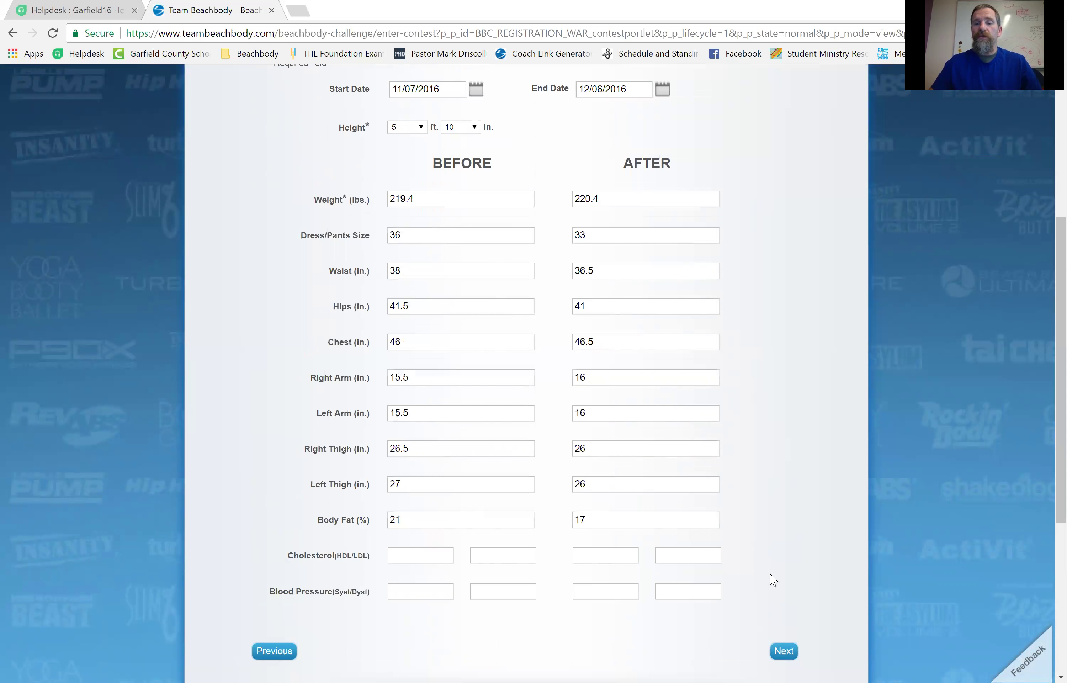
scroll(768, 579, down, 3)
click(783, 511)
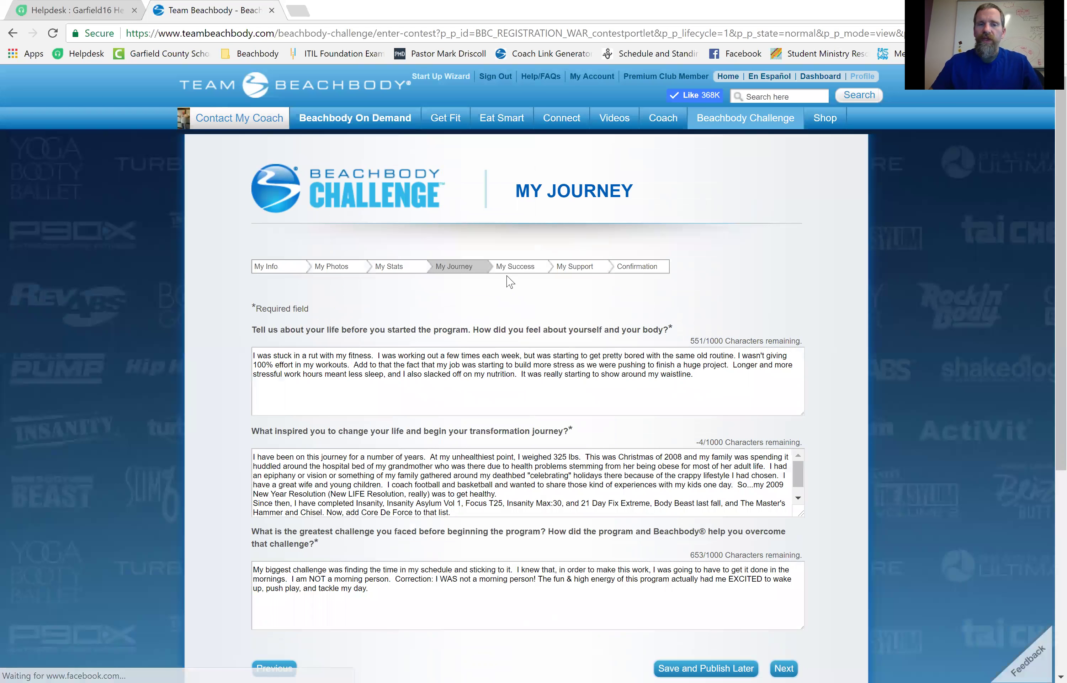
scroll(525, 292, down, 3)
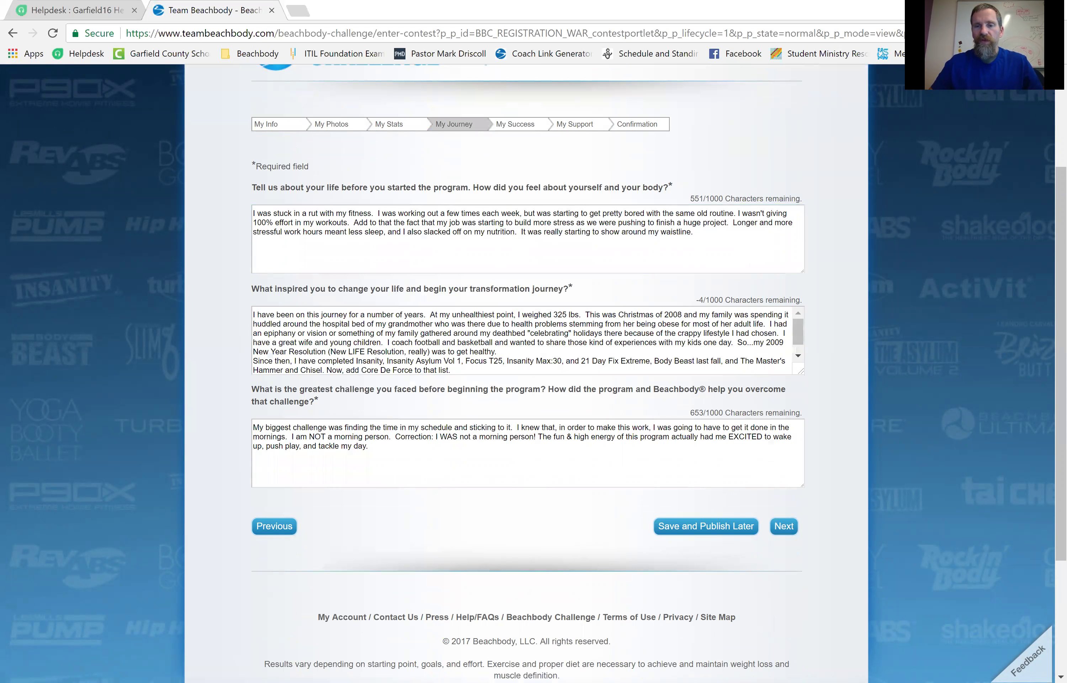
click(692, 232)
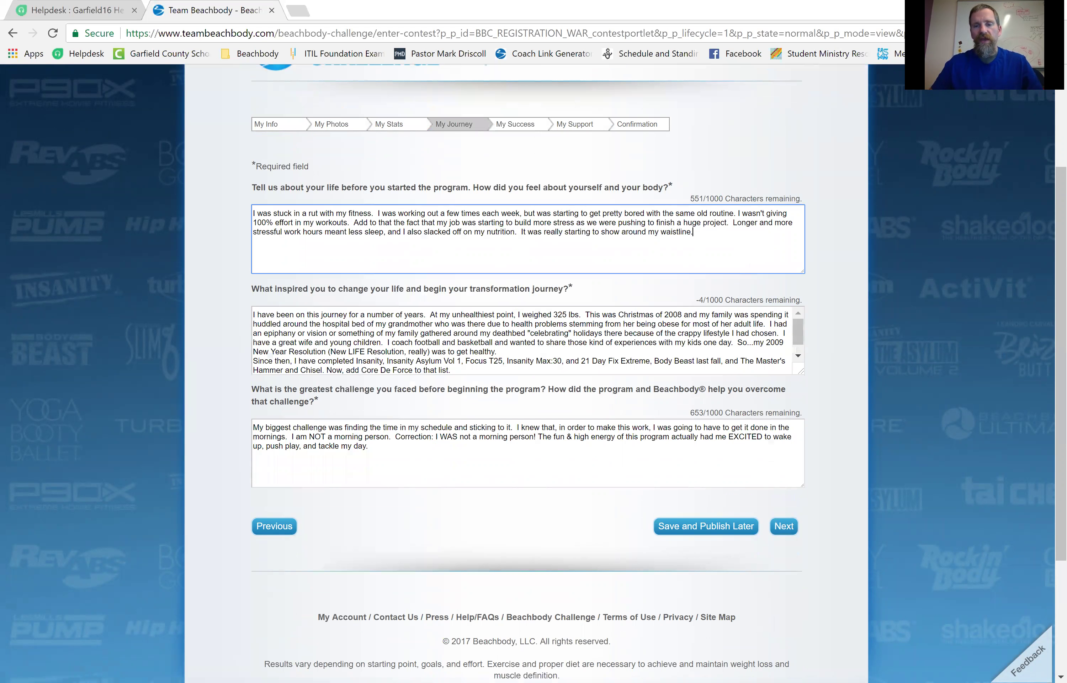
drag(692, 231, 214, 193)
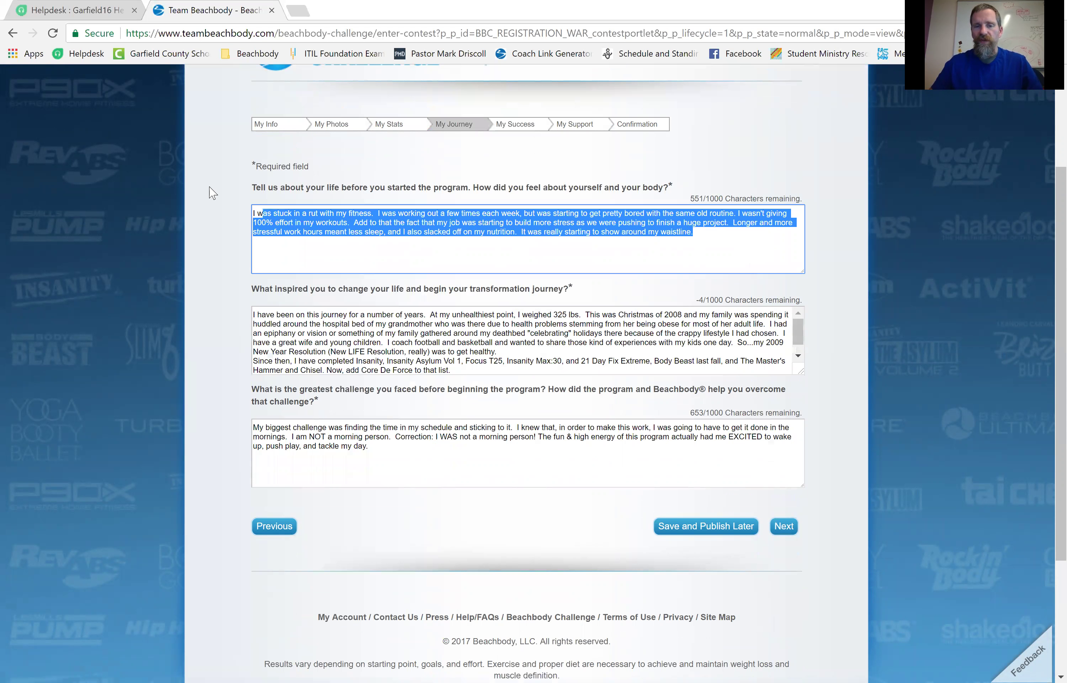
click(217, 212)
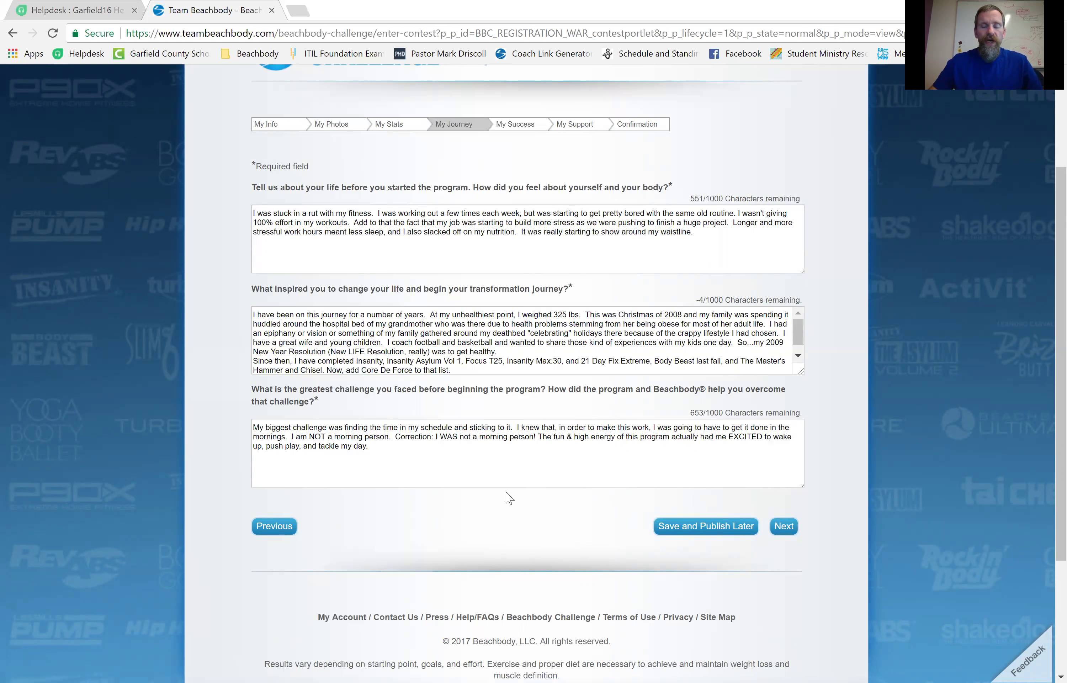
click(423, 448)
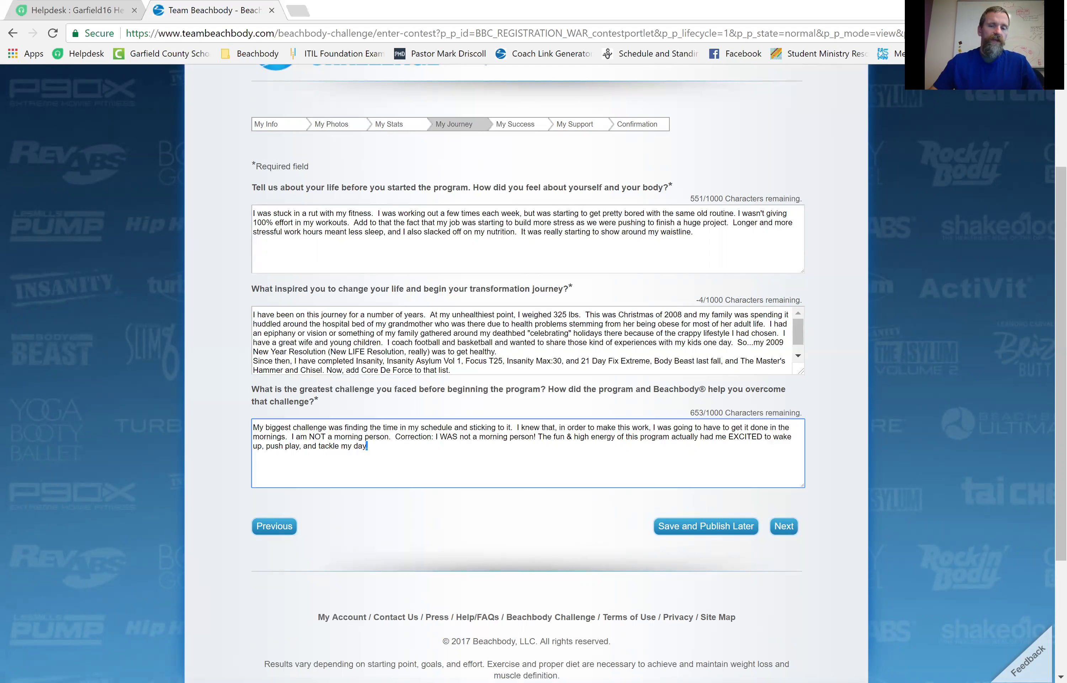
key(ctrl+a)
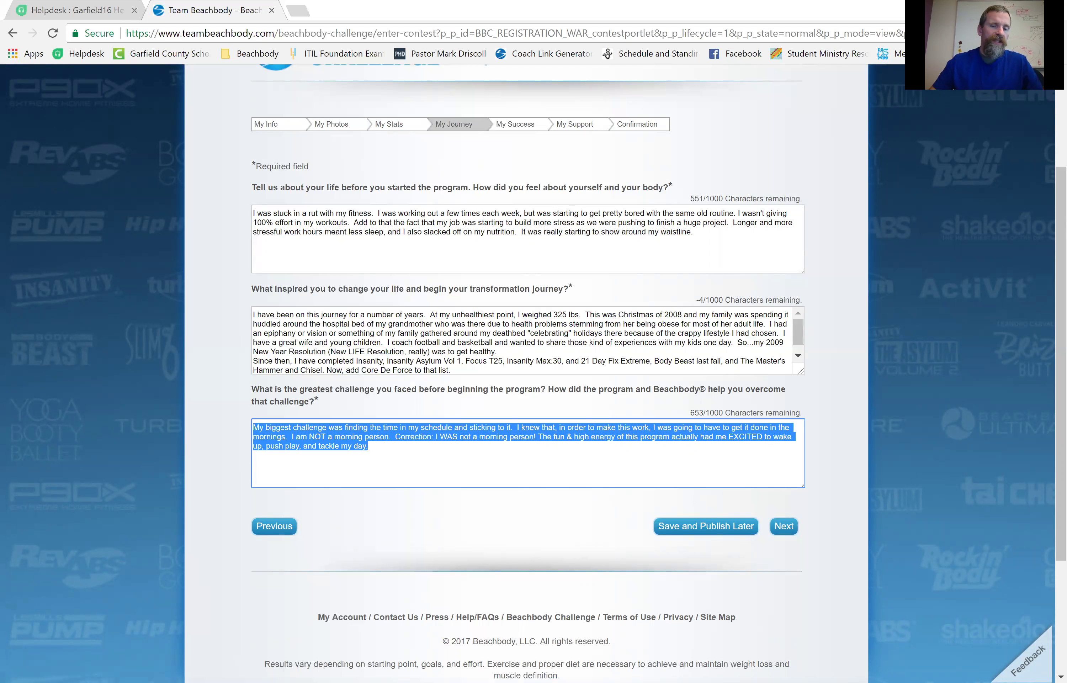
click(421, 455)
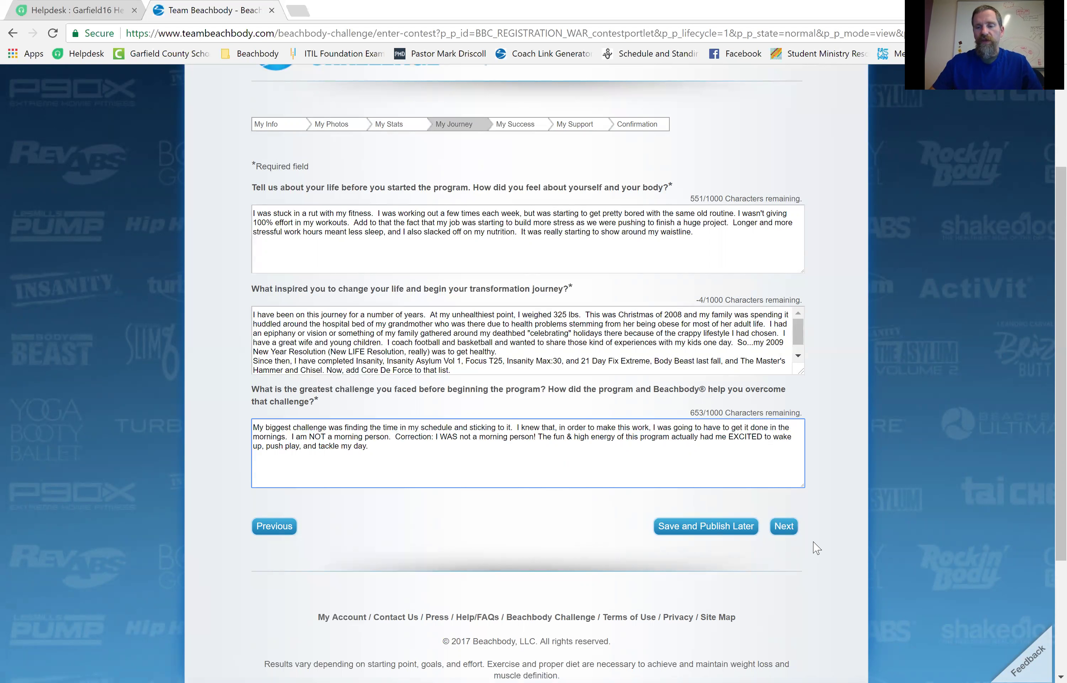
scroll(815, 506, down, 1)
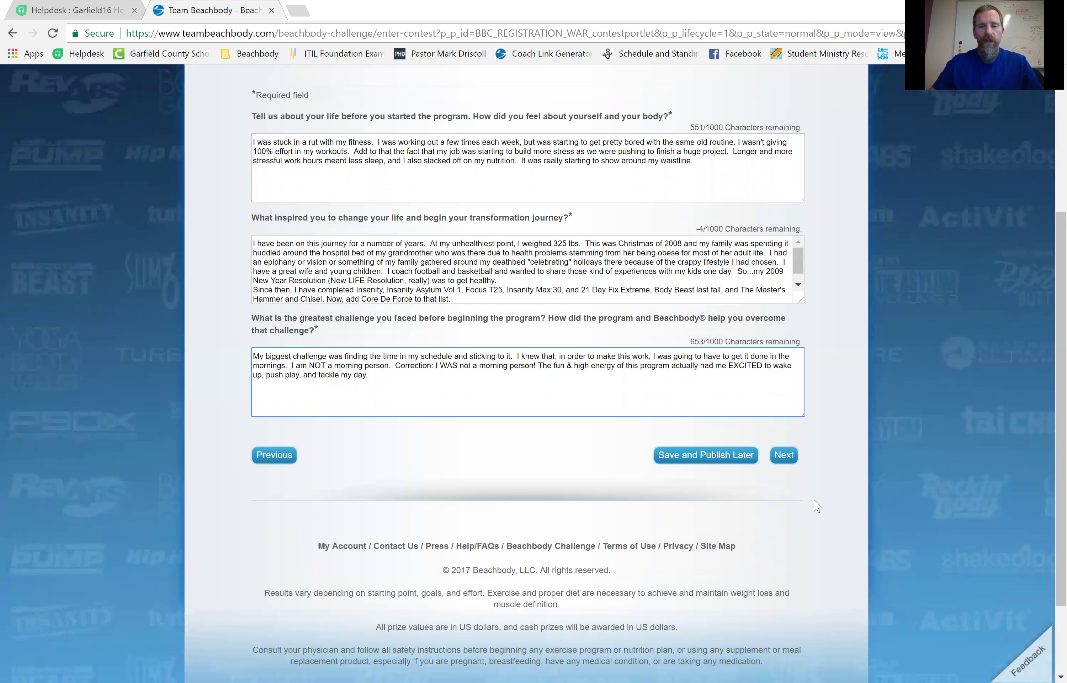
- Advance past My Journey and My Success to the My Support step
click(779, 454)
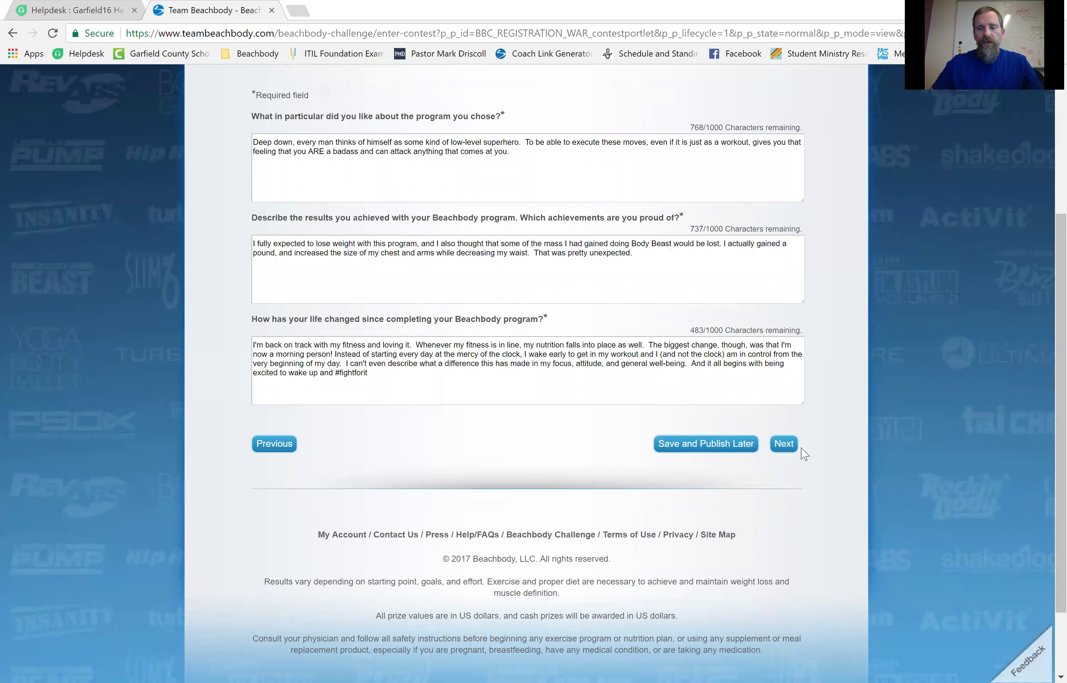
click(787, 443)
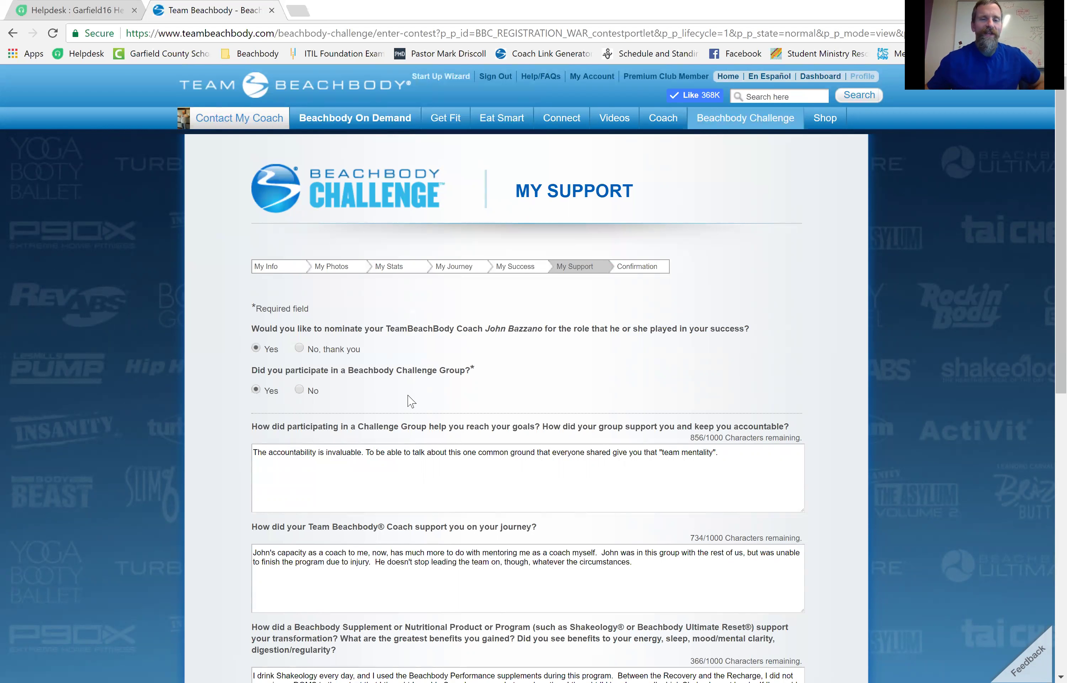
- Scroll through the My Support answers on Challenge Group, coach, supplements and On Demand
scroll(411, 401, down, 2)
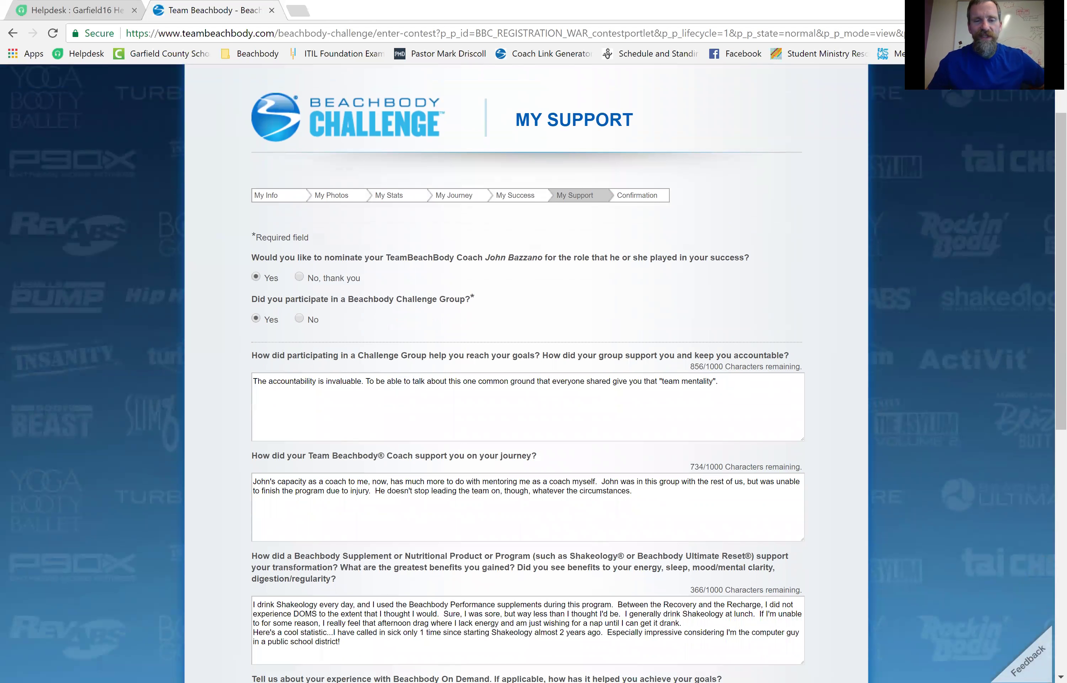
scroll(526, 403, down, 2)
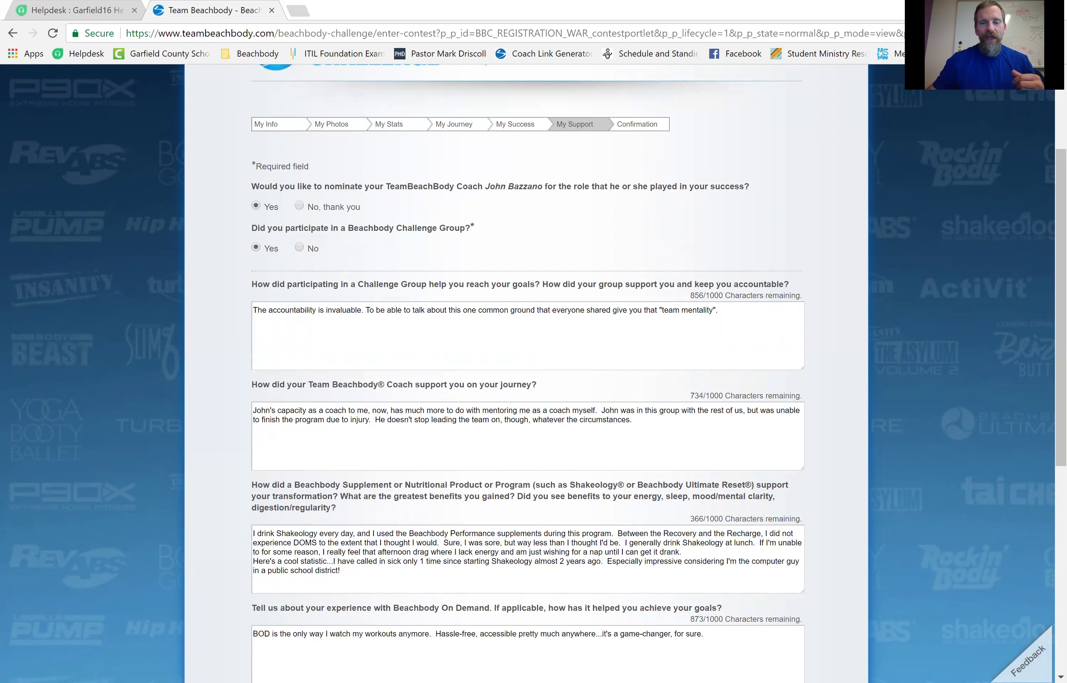
scroll(536, 495, down, 8)
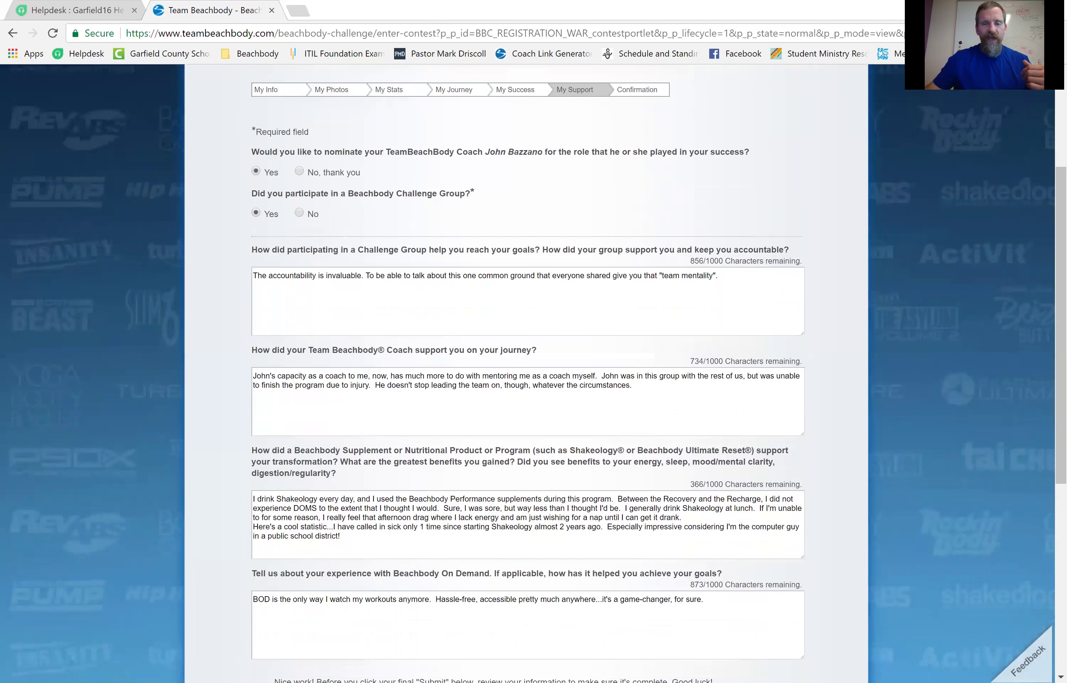
scroll(785, 641, up, 6)
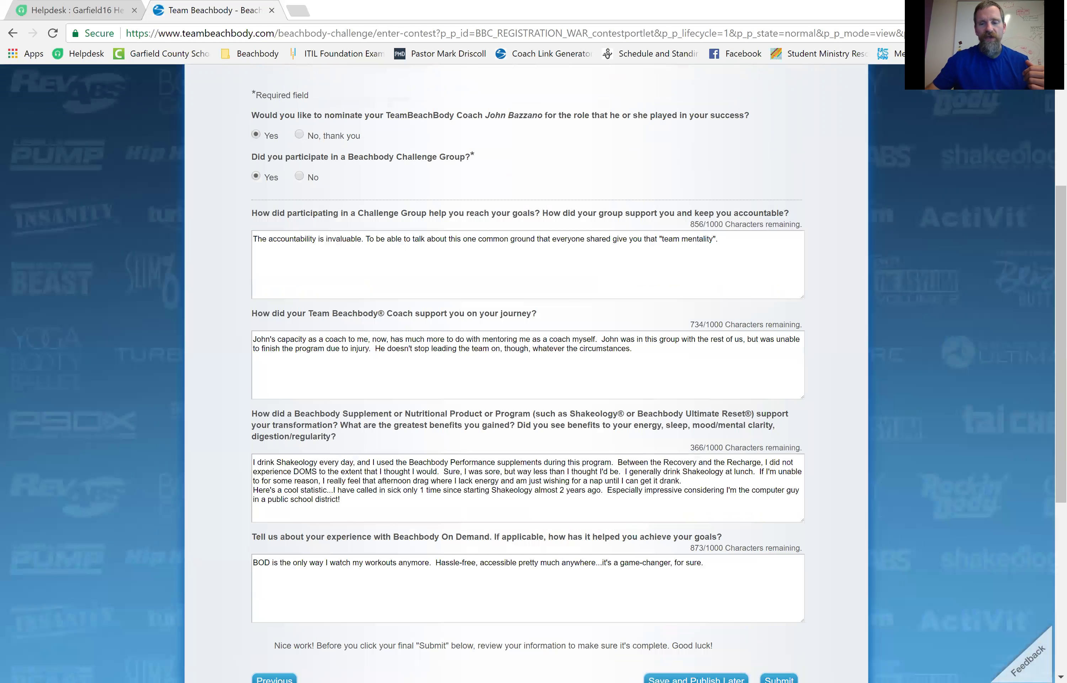
scroll(785, 641, up, 5)
scroll(785, 642, down, 2)
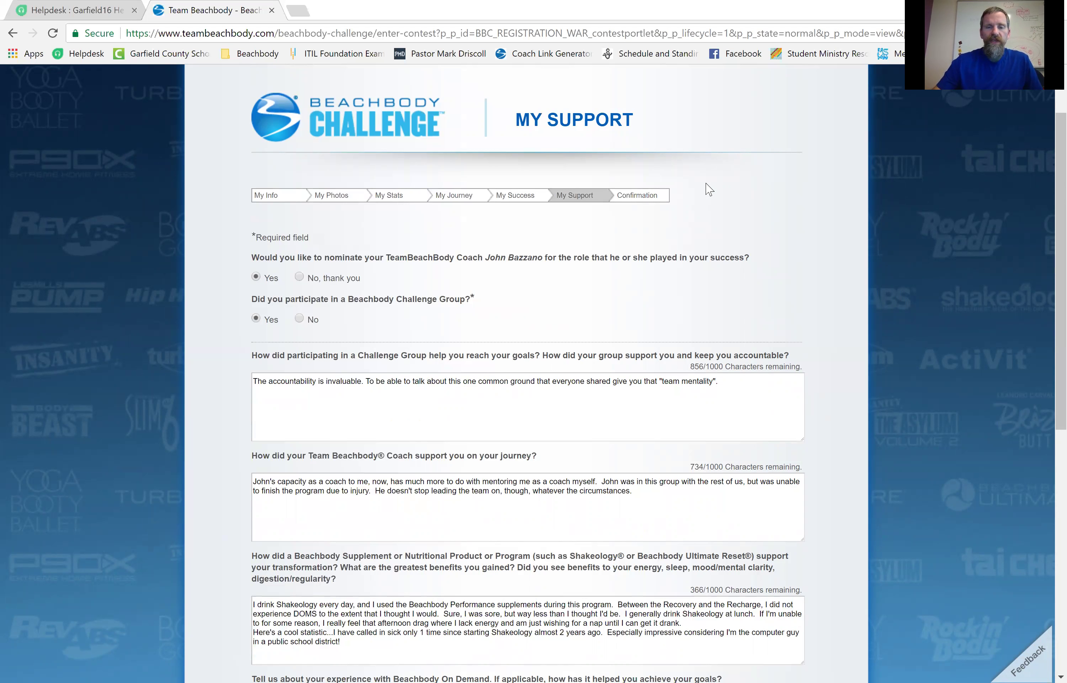
scroll(613, 296, down, 2)
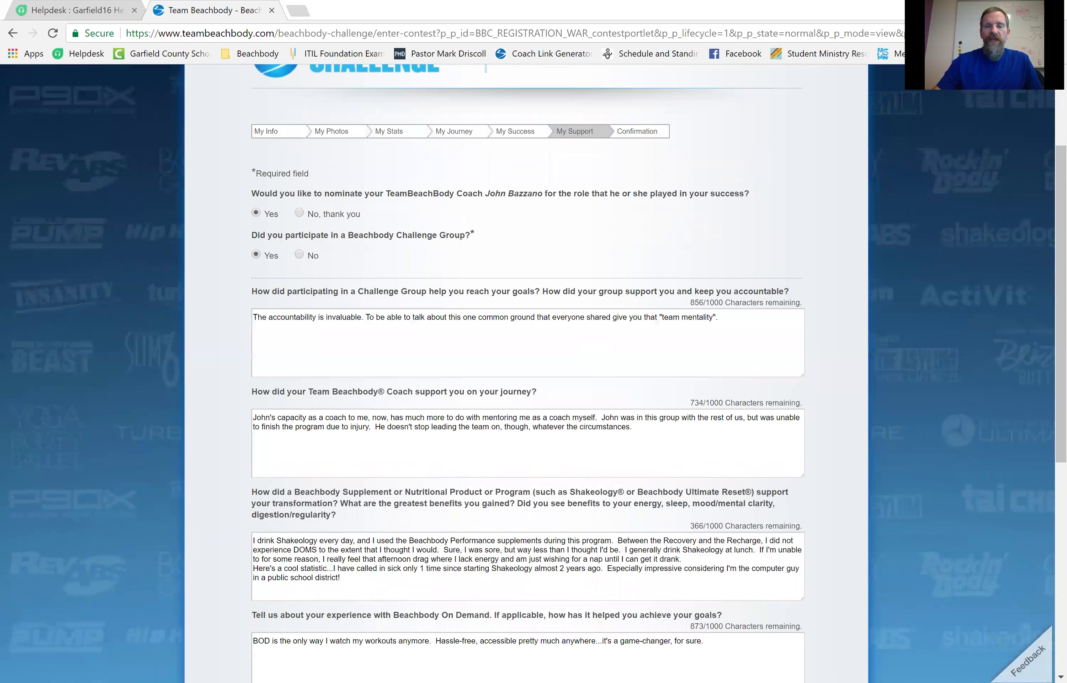